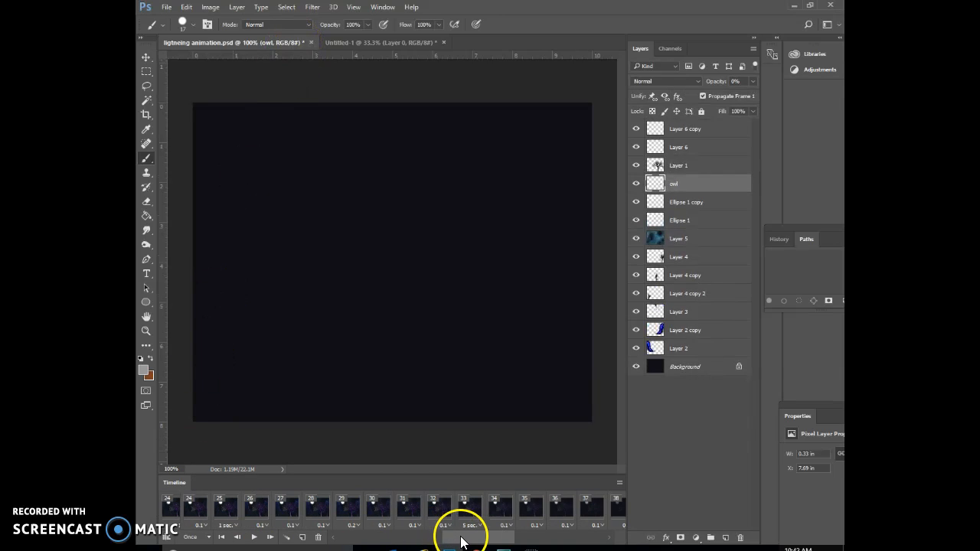
Step: Preview frame 16 of the lightning animation
left_click_drag(459, 534, 360, 536)
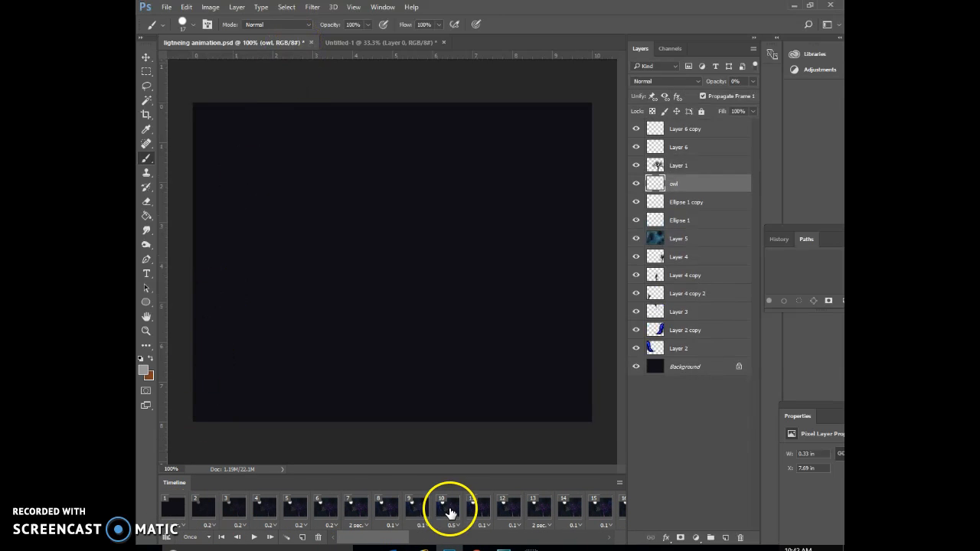
left_click_drag(401, 537, 426, 536)
left_click(449, 516)
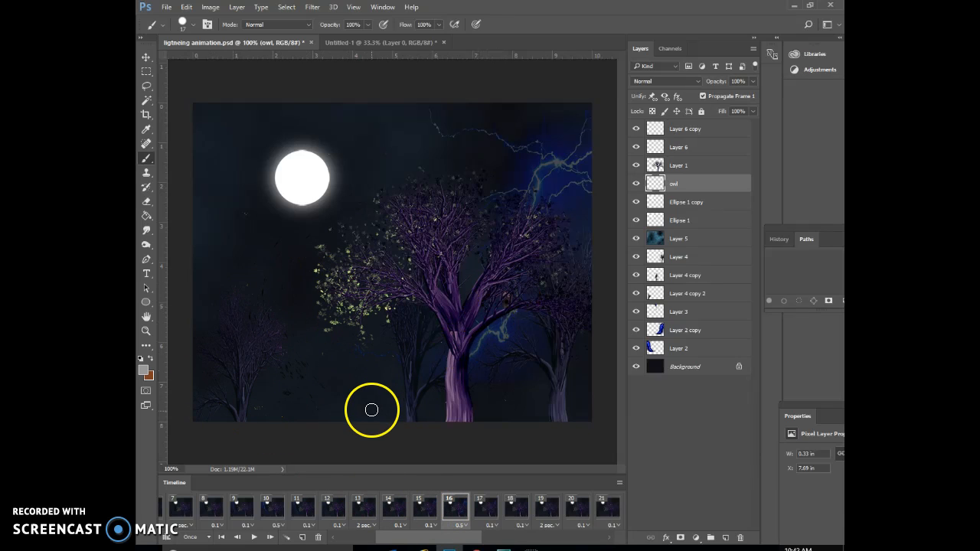
Step: Step through frames 1 to 6 of the animation to examine how the night scene fades in
left_click_drag(437, 535, 351, 540)
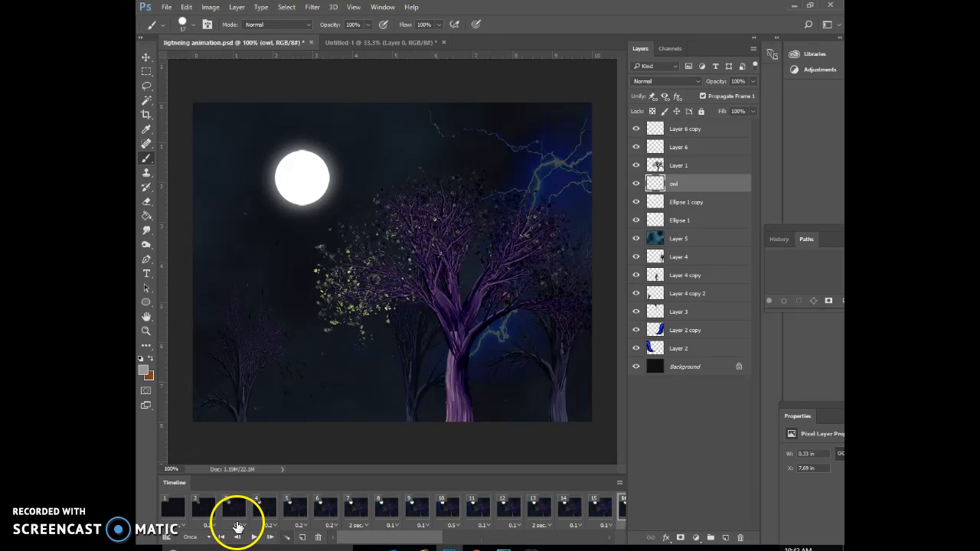
left_click(171, 510)
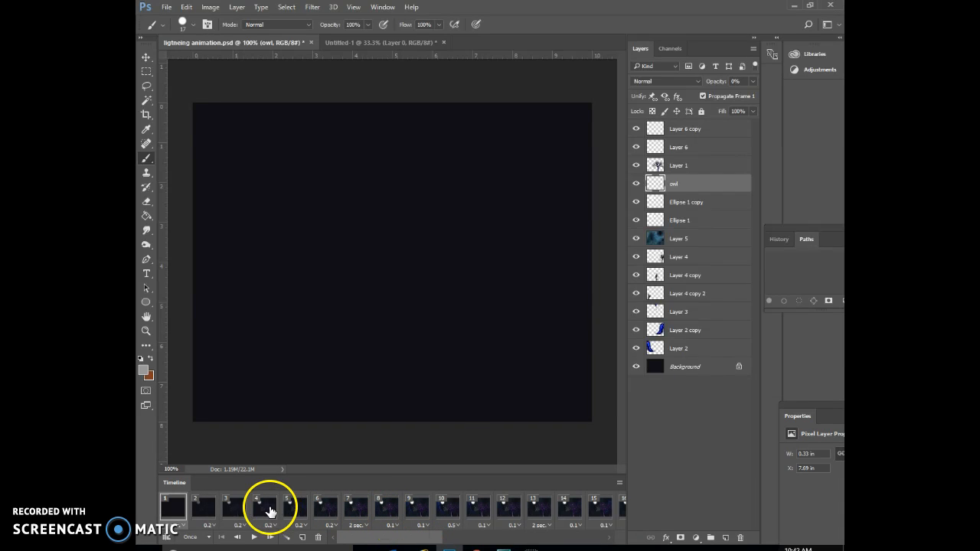
left_click(208, 508)
left_click(239, 511)
left_click(265, 511)
left_click(291, 515)
left_click(329, 517)
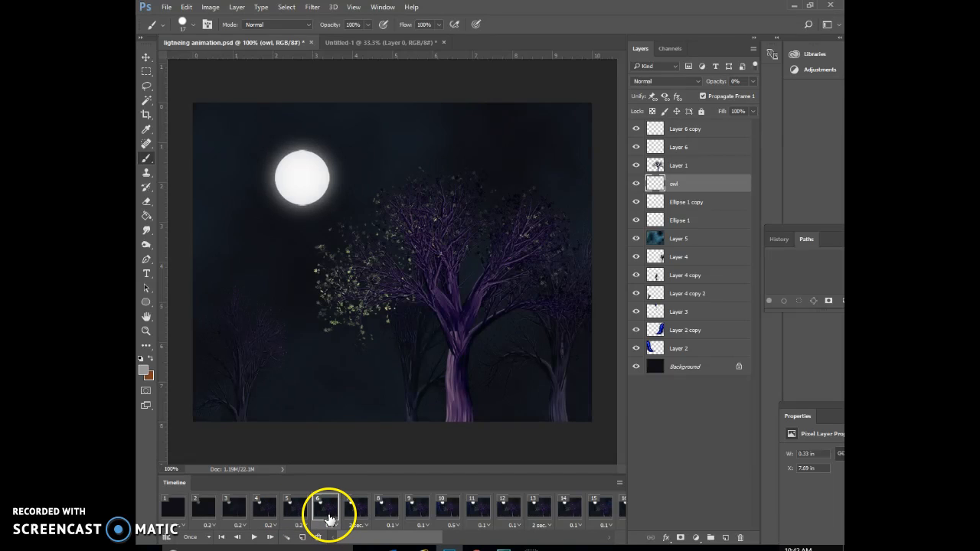
left_click(176, 512)
left_click(324, 517)
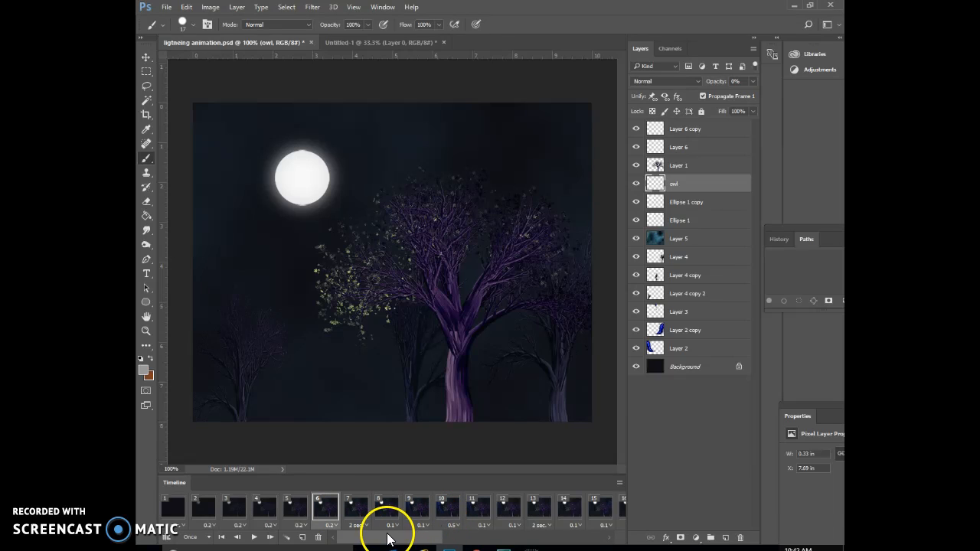
Step: Preview the lightning frames from frame 12 to frame 15 of the animation
left_click(505, 511)
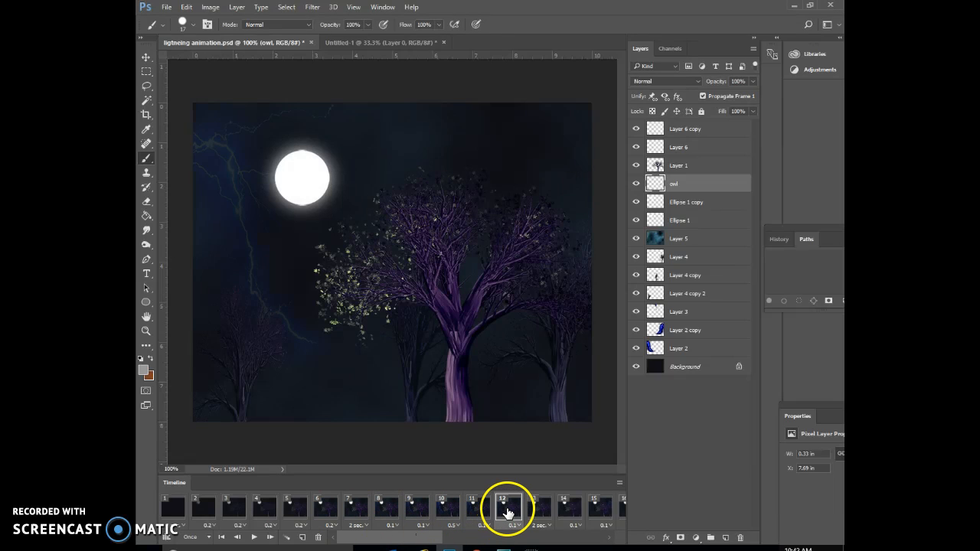
left_click(555, 511)
left_click(585, 512)
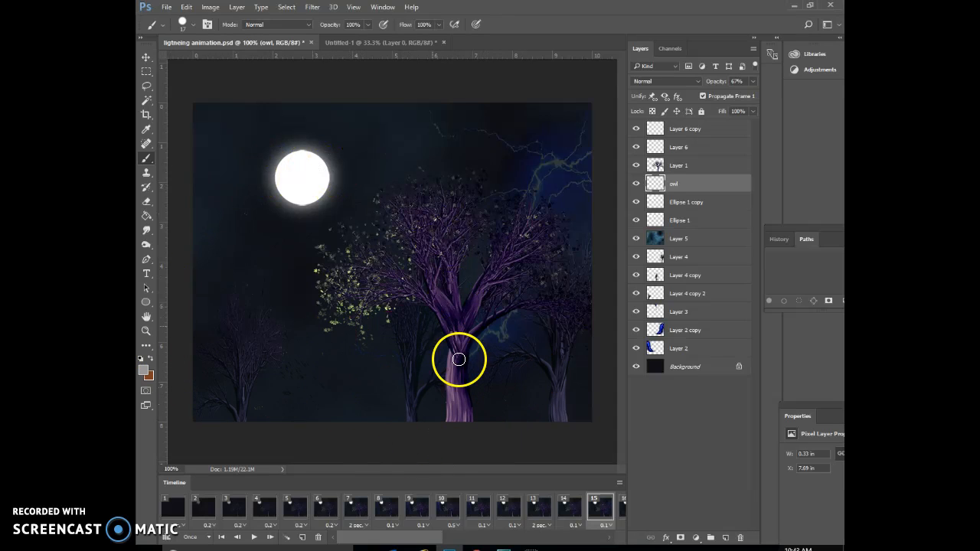
Step: Switch to the Untitled-1 document and toggle Layer 0's visibility to examine its cloud texture, leaving it hidden
left_click(394, 43)
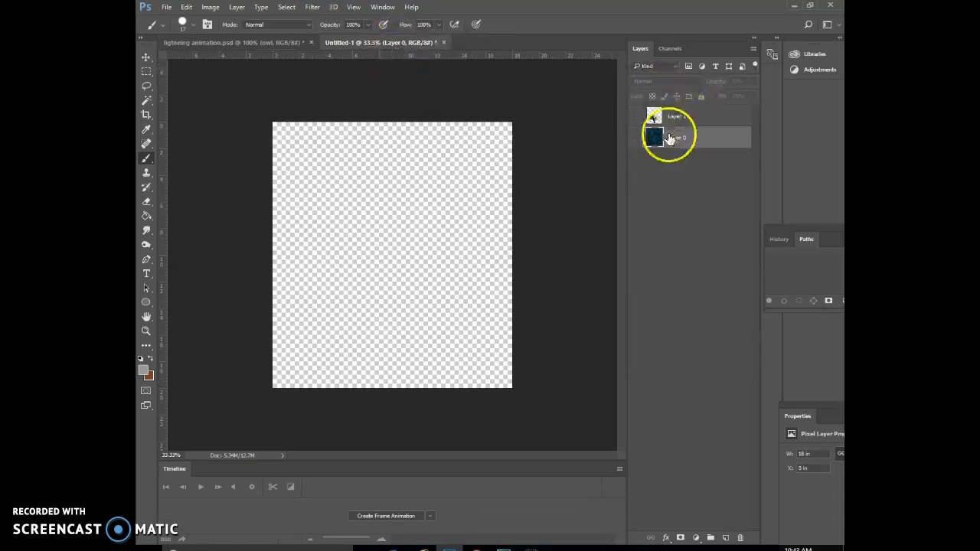
left_click(636, 139)
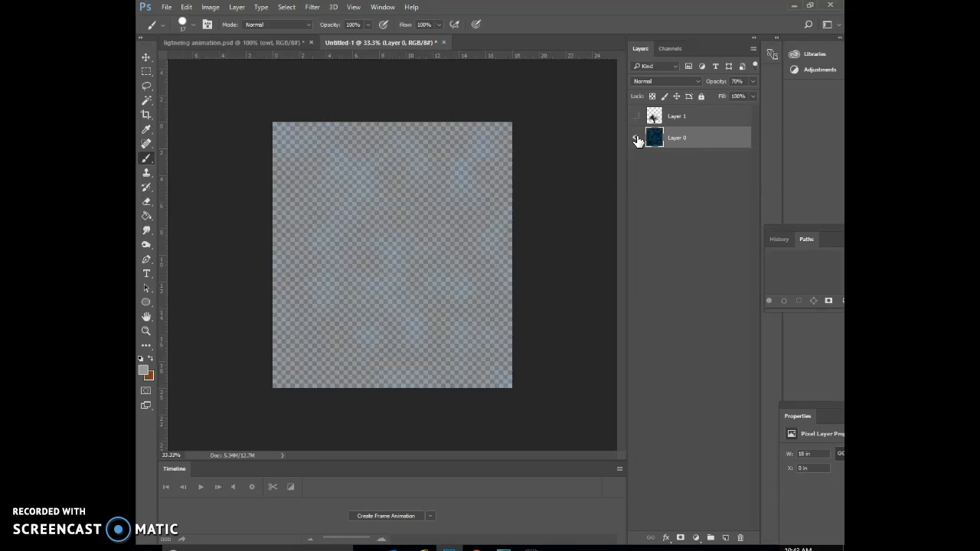
left_click(636, 139)
left_click(636, 139)
left_click(636, 138)
left_click(636, 138)
left_click(634, 140)
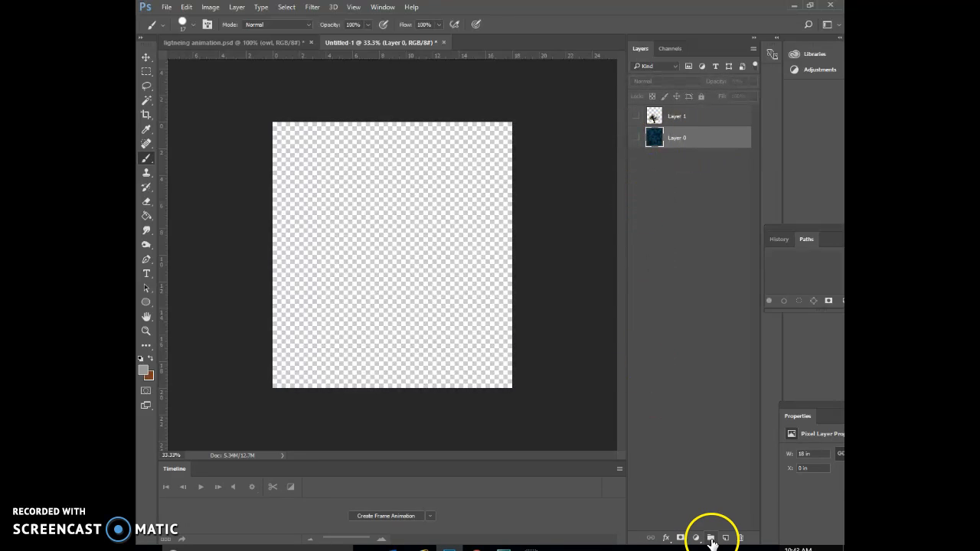
Step: Add a new layer above Layer 0 and fill it with the gray foreground color using the Paint Bucket
left_click(723, 539)
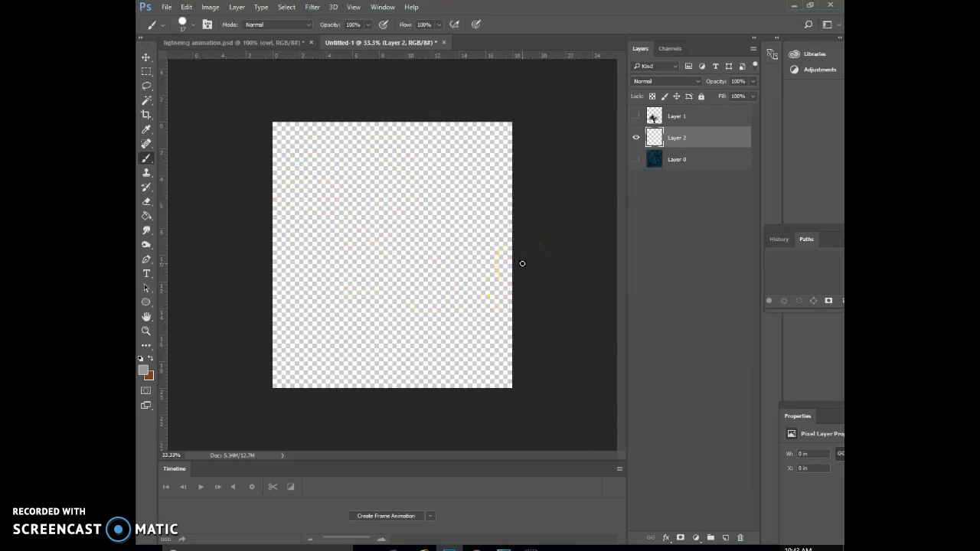
mouse_move(522, 263)
left_mouse_down()
mouse_move(281, 185)
mouse_move(219, 192)
mouse_move(146, 228)
left_mouse_up()
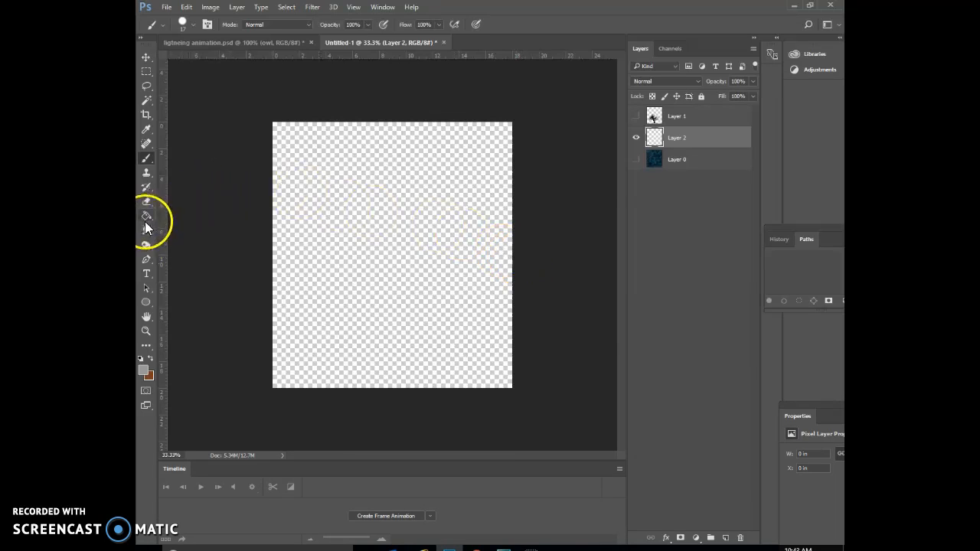
left_click(146, 218)
left_click(369, 267)
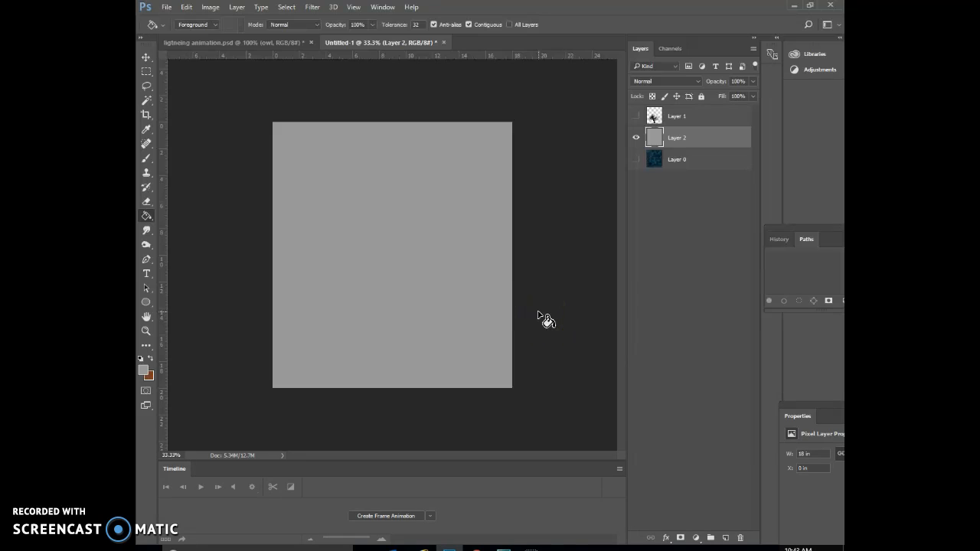
Step: Apply a Gaussian Blur with a radius of 64.0 pixels to the gray Layer 2
left_click(312, 7)
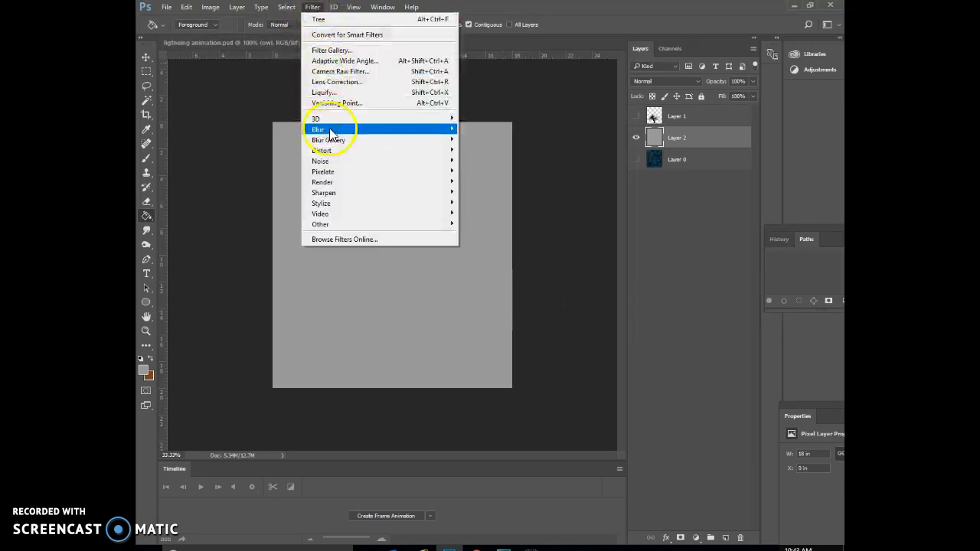
mouse_move(331, 130)
left_click(499, 170)
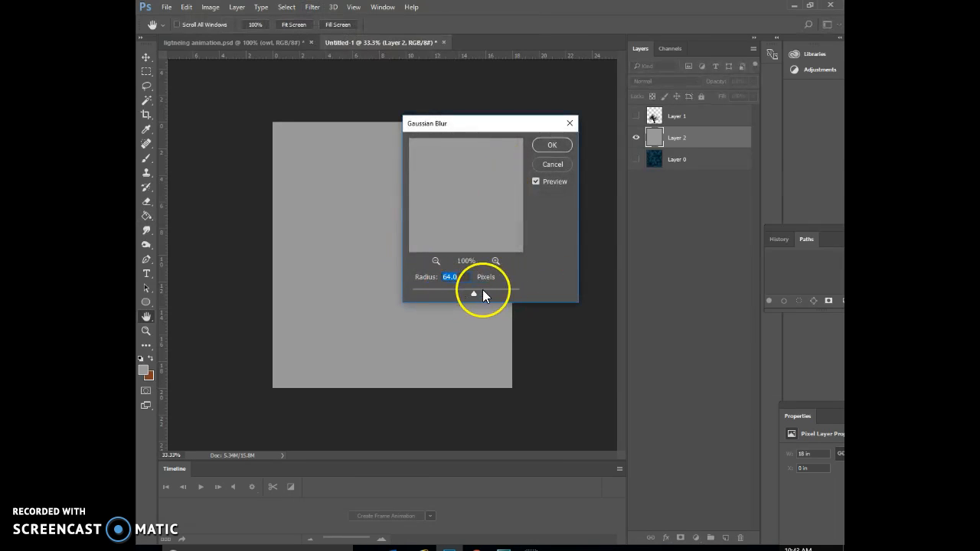
left_click(553, 145)
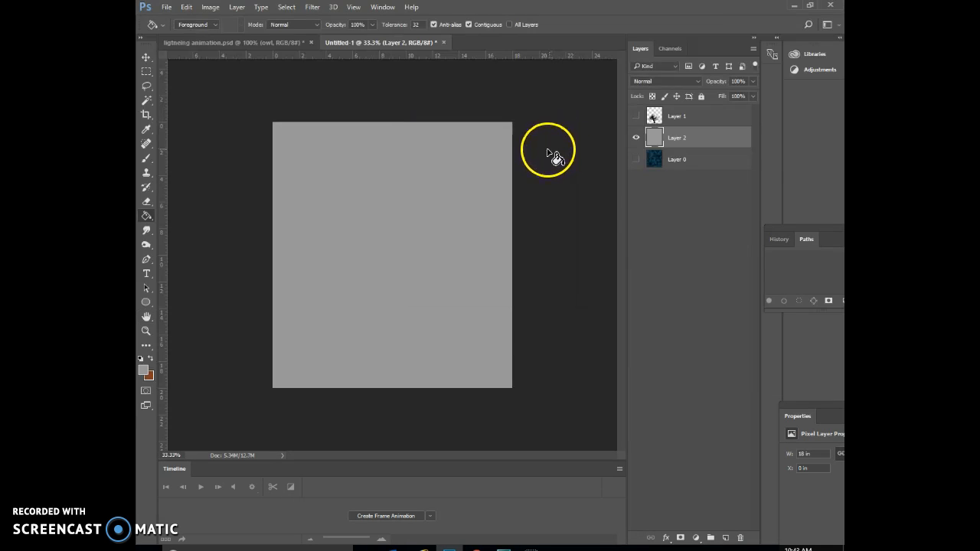
Step: Try the Clouds render filter on Layer 2 with the gray and brown colors, and undo it
left_click(697, 143)
left_click(312, 8)
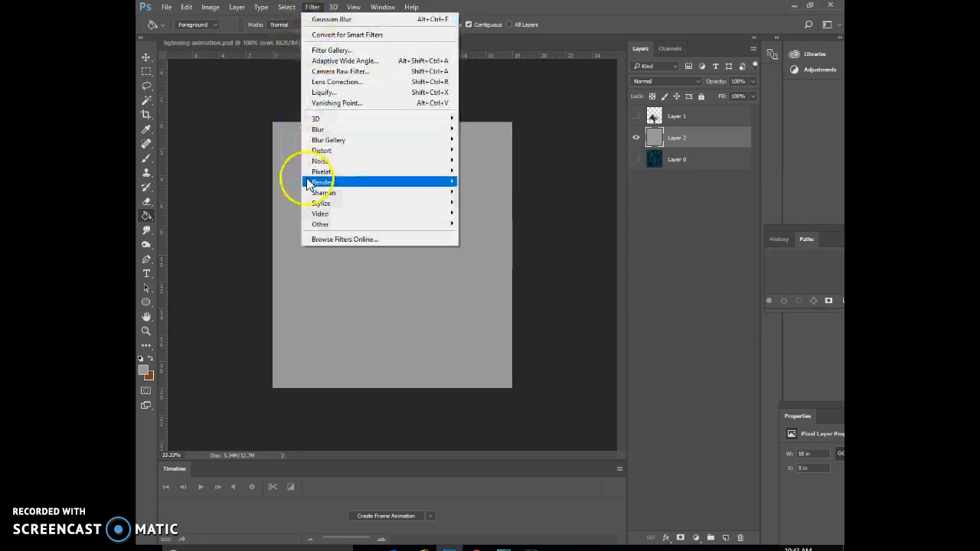
mouse_move(295, 182)
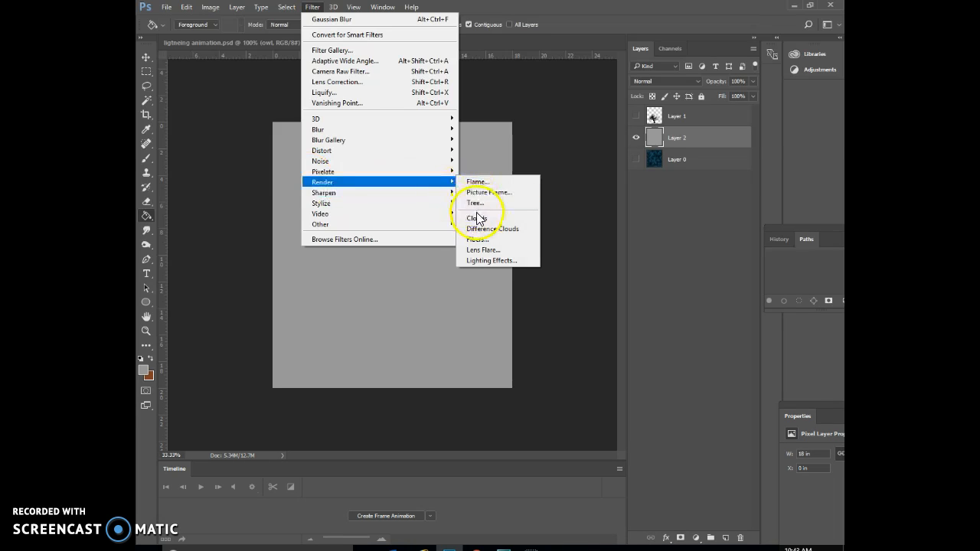
left_click(477, 217)
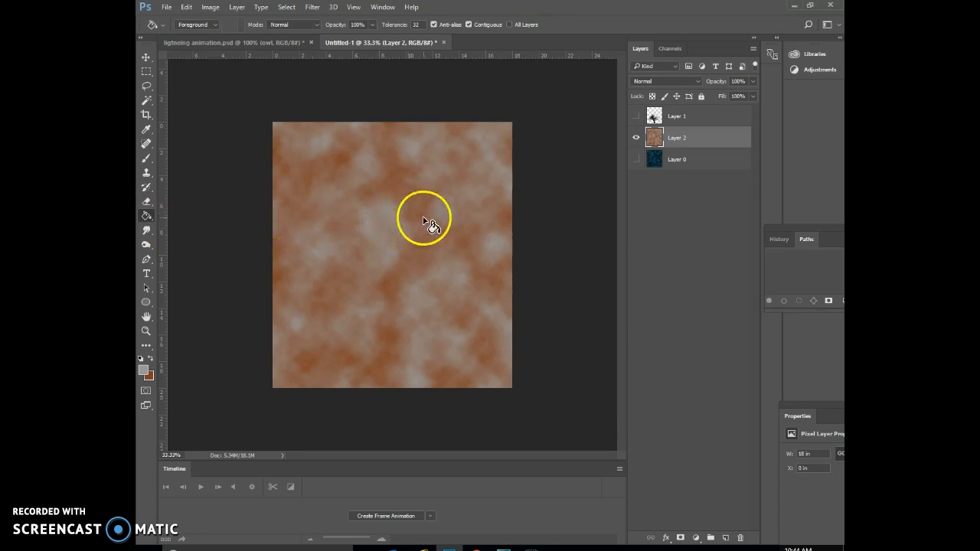
left_click(188, 7)
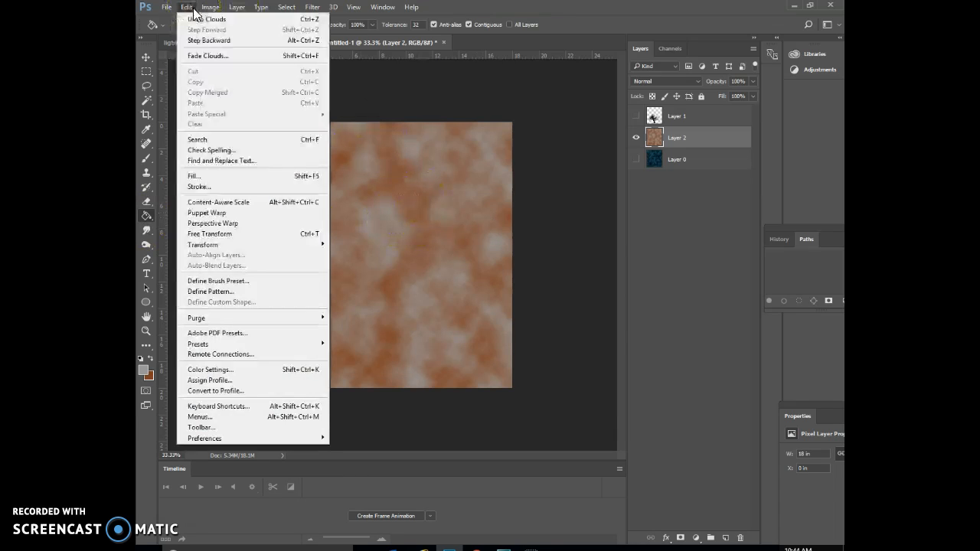
left_click(195, 20)
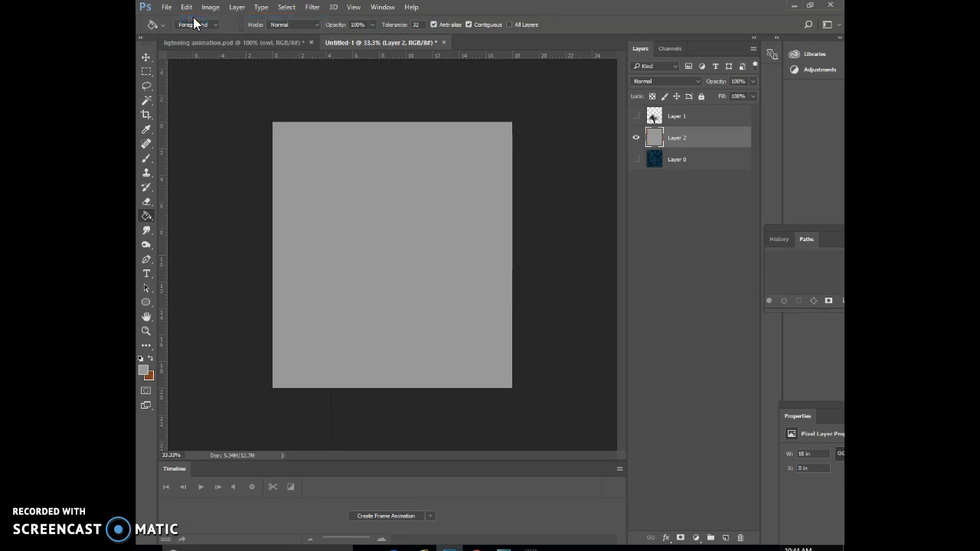
Step: Render blue and black clouds on Layer 2 with the Clouds filter
left_click(312, 8)
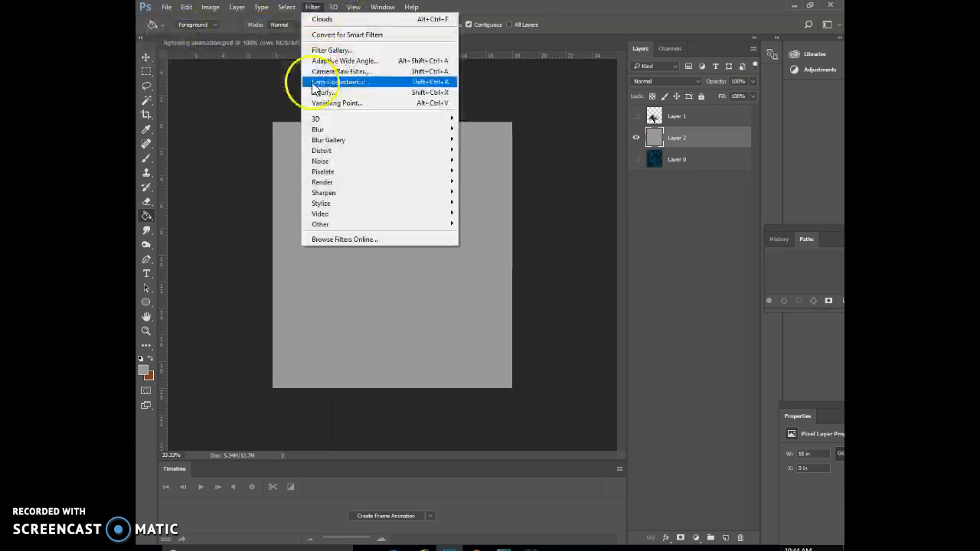
mouse_move(348, 186)
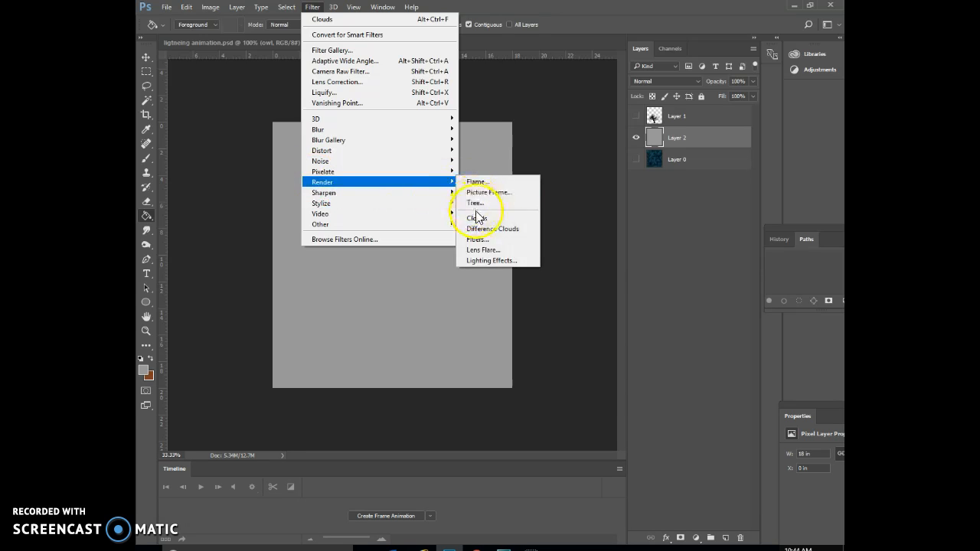
left_click(475, 219)
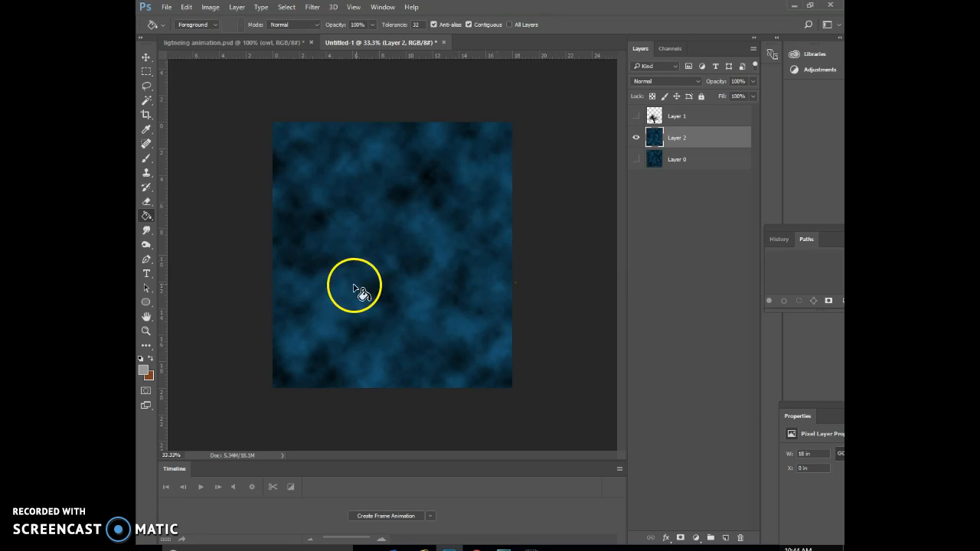
Step: Switch to the lightning animation document and toggle Layer 5's visibility to compare the scene with and without clouds
left_click(239, 44)
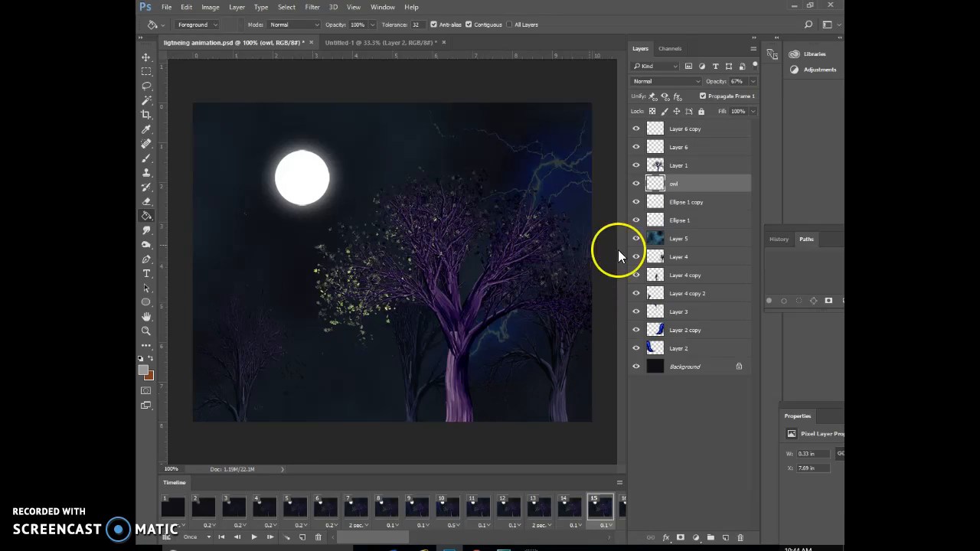
left_click(635, 238)
left_click(636, 239)
left_click(636, 240)
left_click(636, 240)
left_click(636, 240)
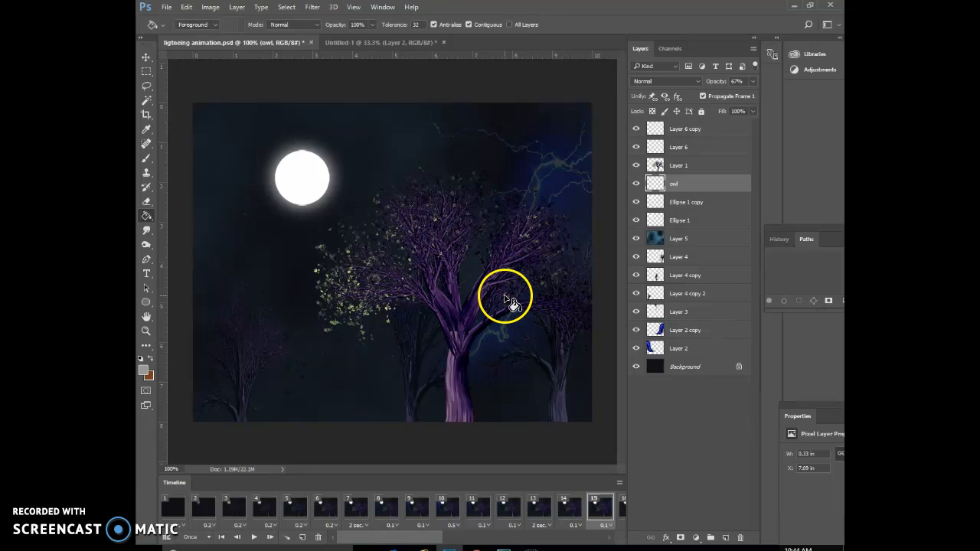
left_click(635, 239)
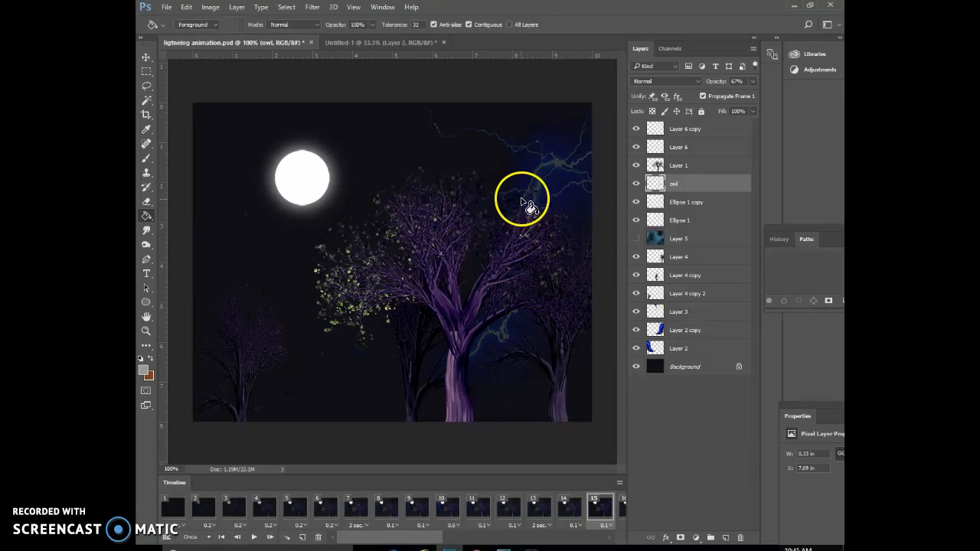
left_click(635, 239)
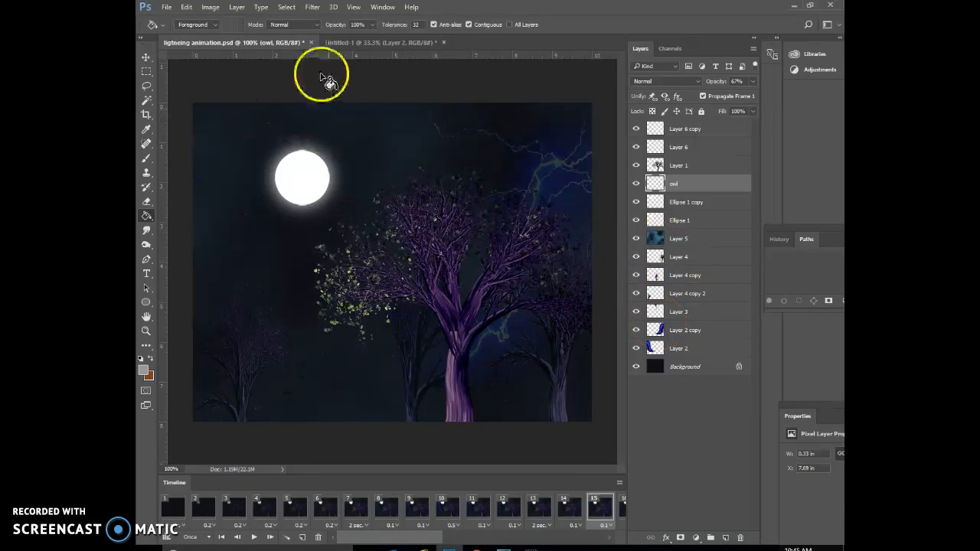
Step: Return to the Untitled-1 document and show the tree on Layer 1 above the clouds
left_click(350, 44)
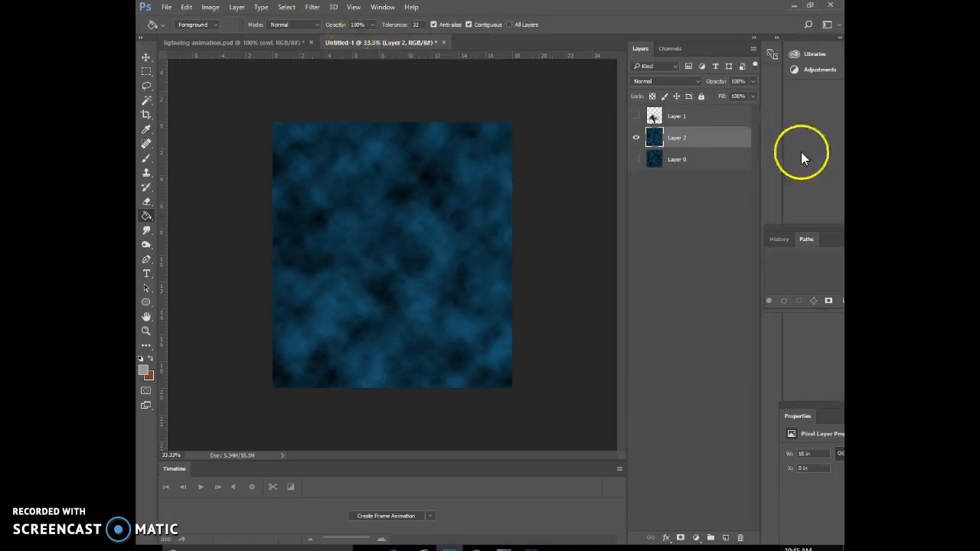
left_click(636, 116)
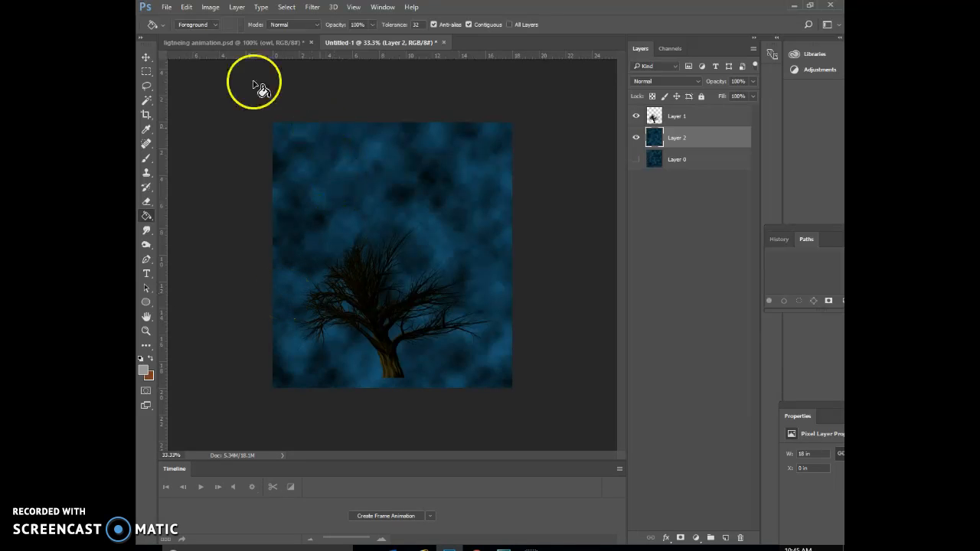
Step: Scale the tree on Layer 1 down to about 77% width and 81% height, keeping its lower-right corner in place, and apply the transformation
left_click(186, 7)
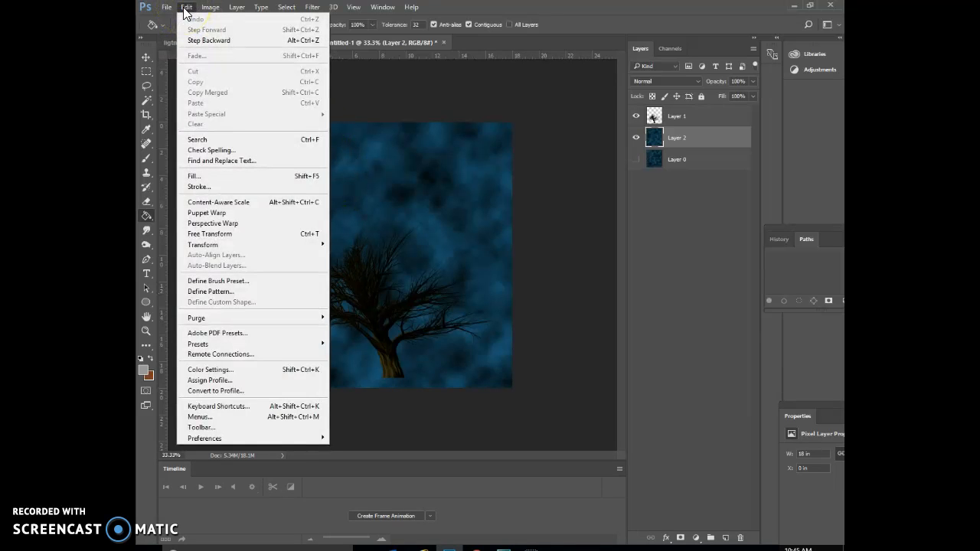
left_click(186, 8)
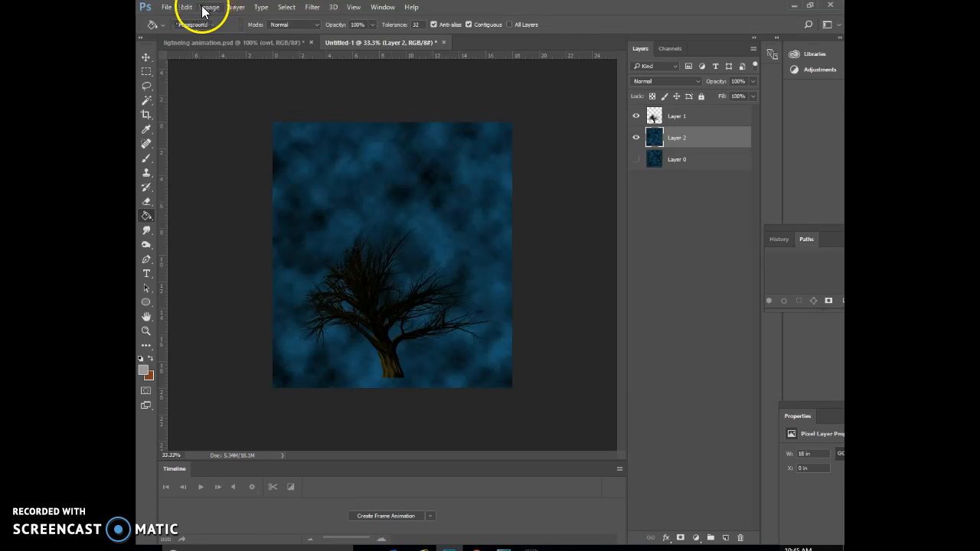
left_click(704, 117)
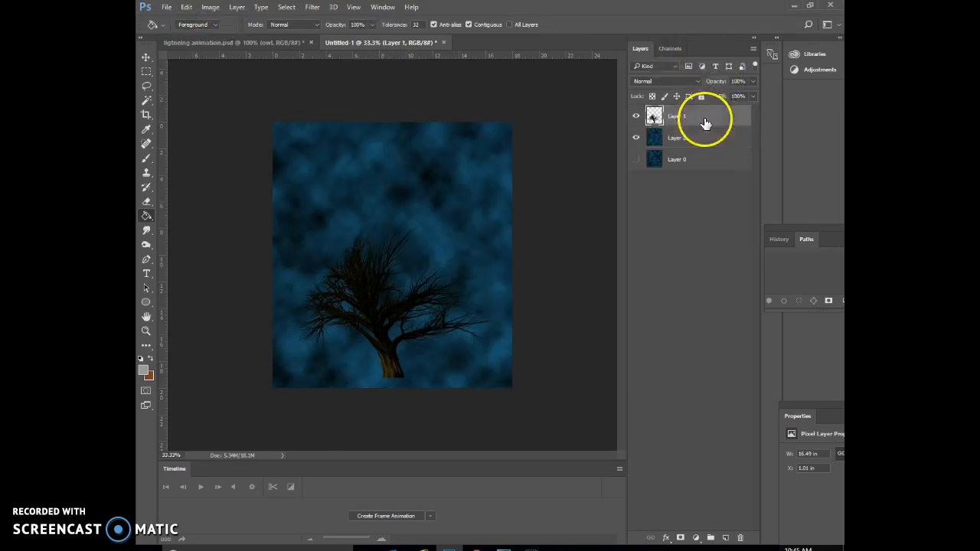
left_click(187, 8)
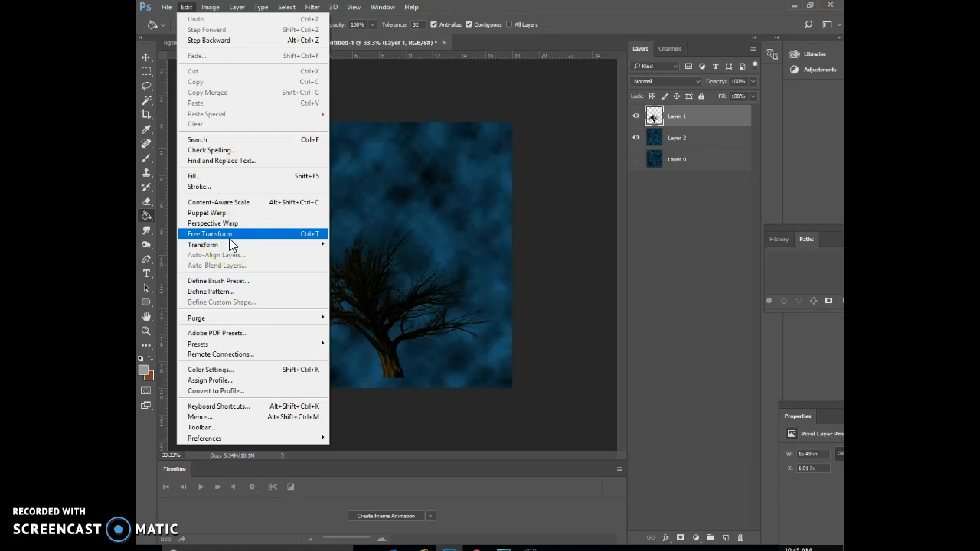
left_click(231, 244)
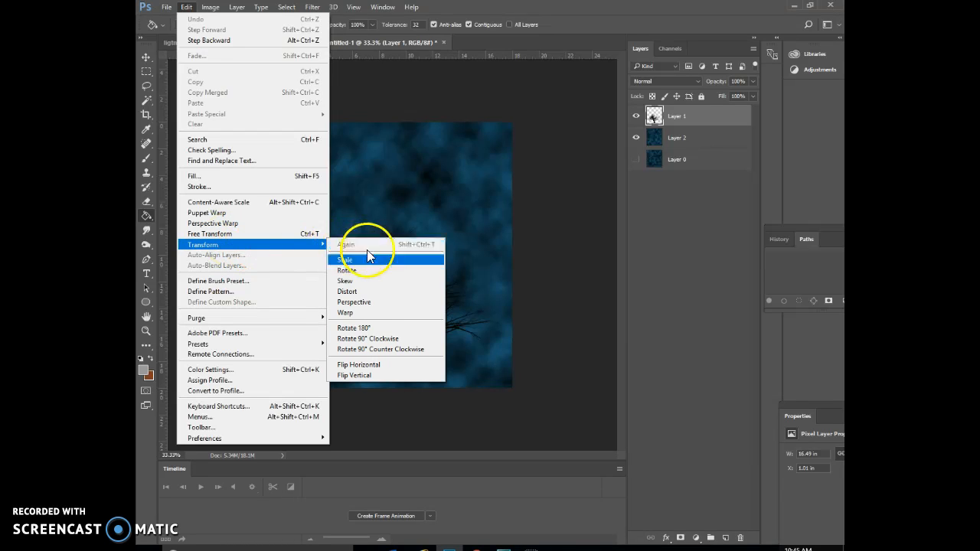
left_click(276, 233)
left_click_drag(286, 208, 336, 238)
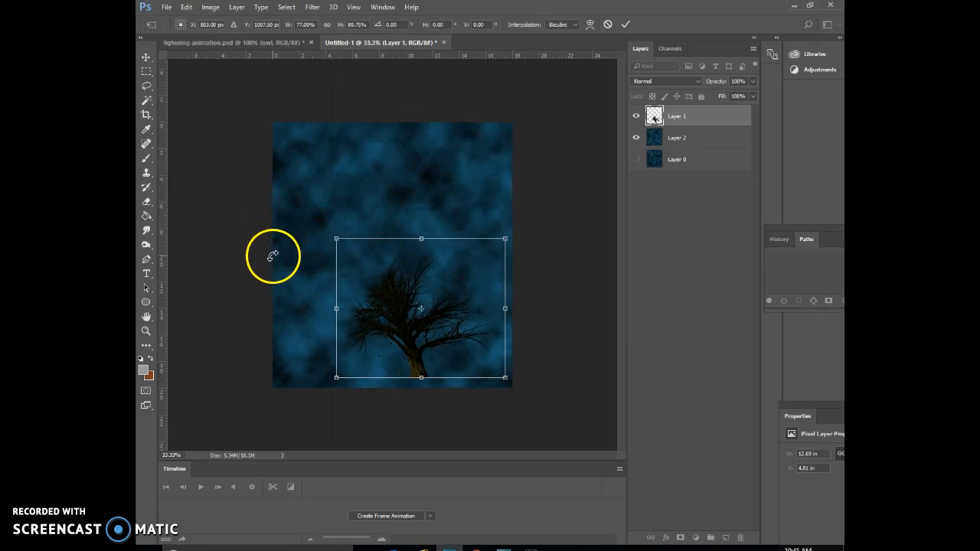
left_click(144, 116)
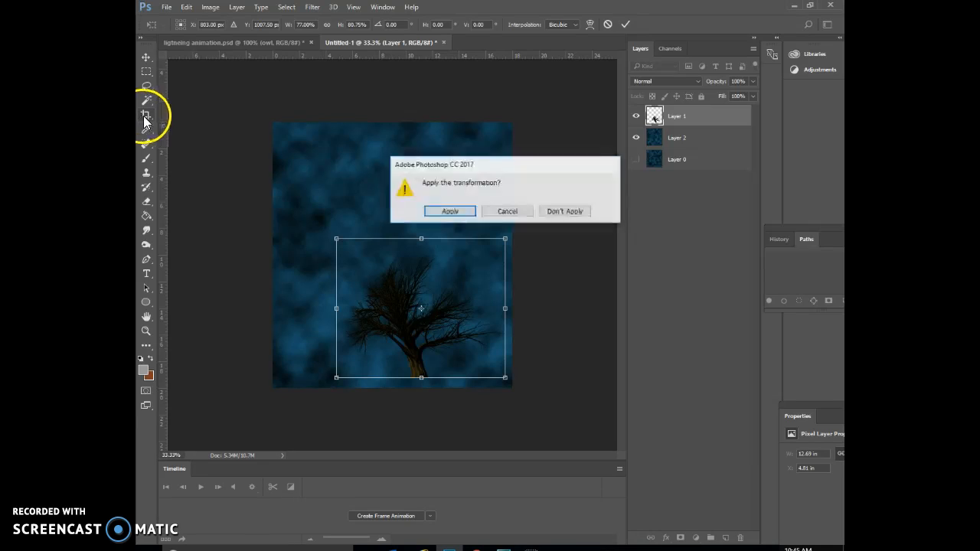
left_click(450, 208)
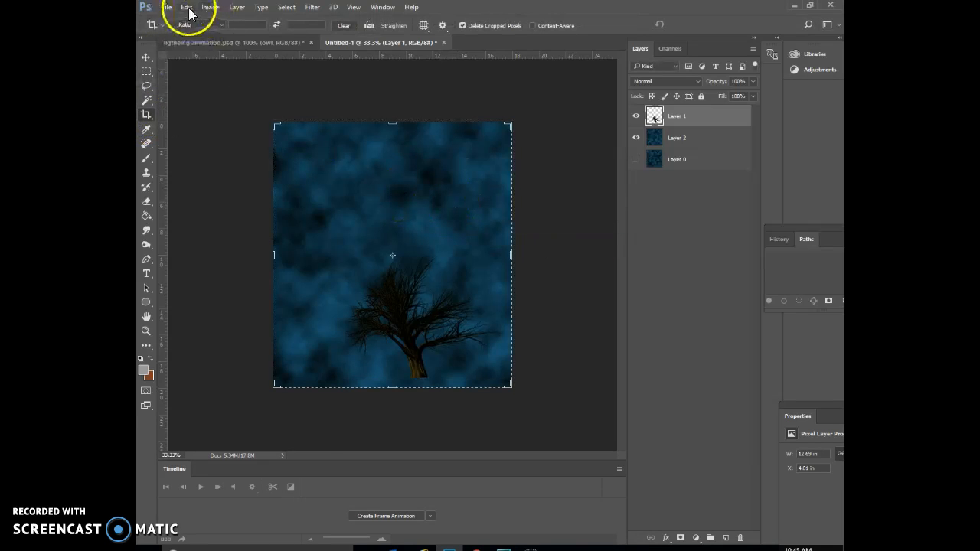
Step: Warp the tree on Layer 1 into a narrower shape by pulling its right corners and both sides inward, and apply the transformation
left_click(187, 8)
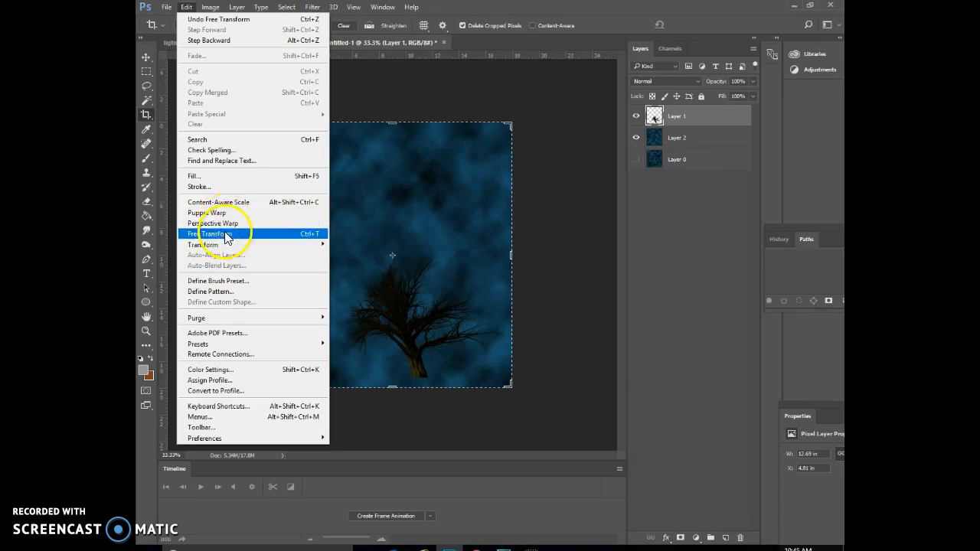
mouse_move(245, 245)
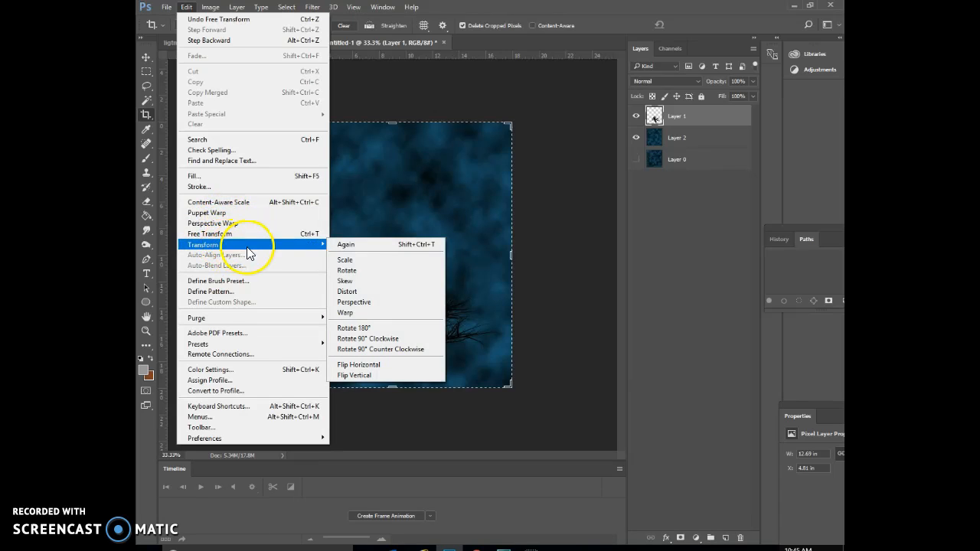
left_click(360, 318)
left_click_drag(505, 378, 450, 380)
left_click_drag(505, 282, 413, 273)
left_click_drag(505, 239, 411, 226)
left_click_drag(338, 294, 363, 343)
left_click(142, 184)
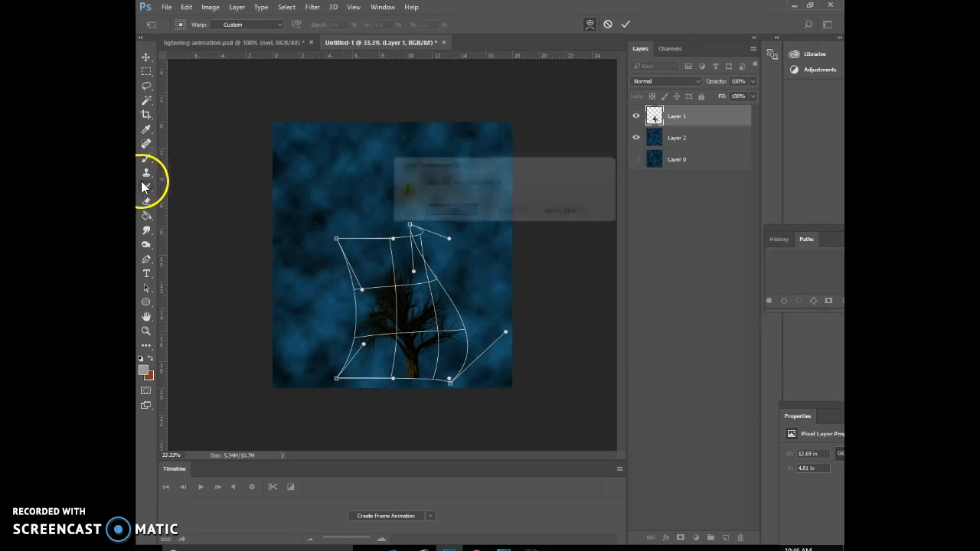
left_click(449, 210)
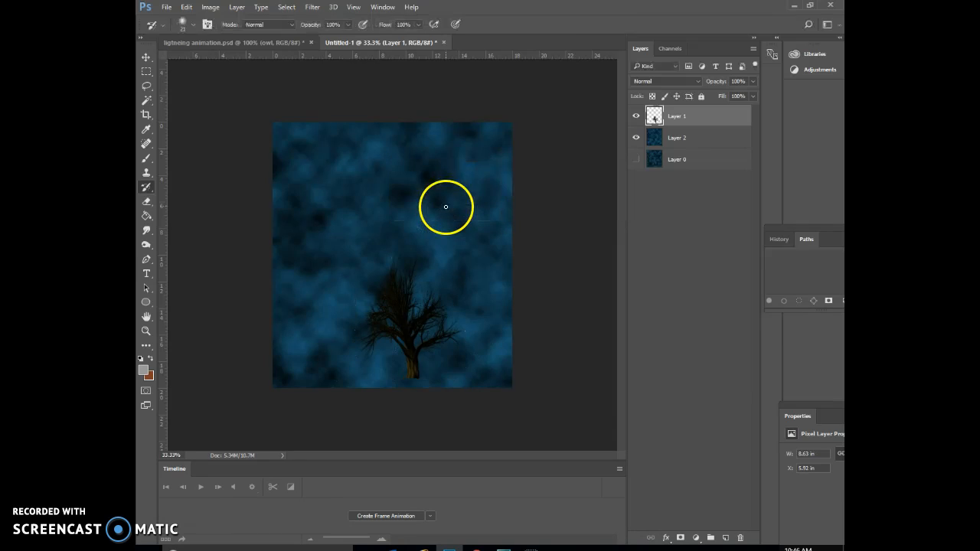
Step: Adjust the tree's Hue/Saturation to Hue -150, Saturation -29 and Lightness +5
left_click(207, 9)
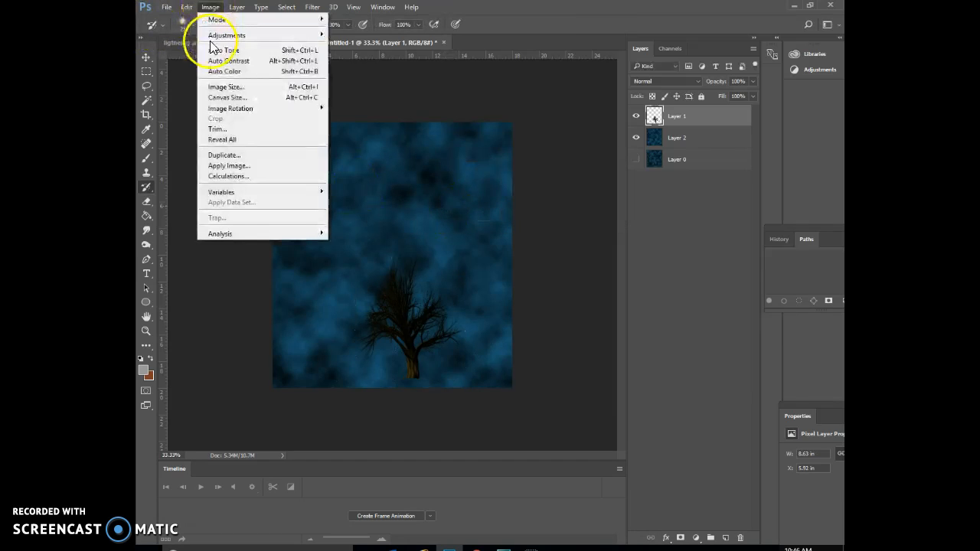
mouse_move(227, 36)
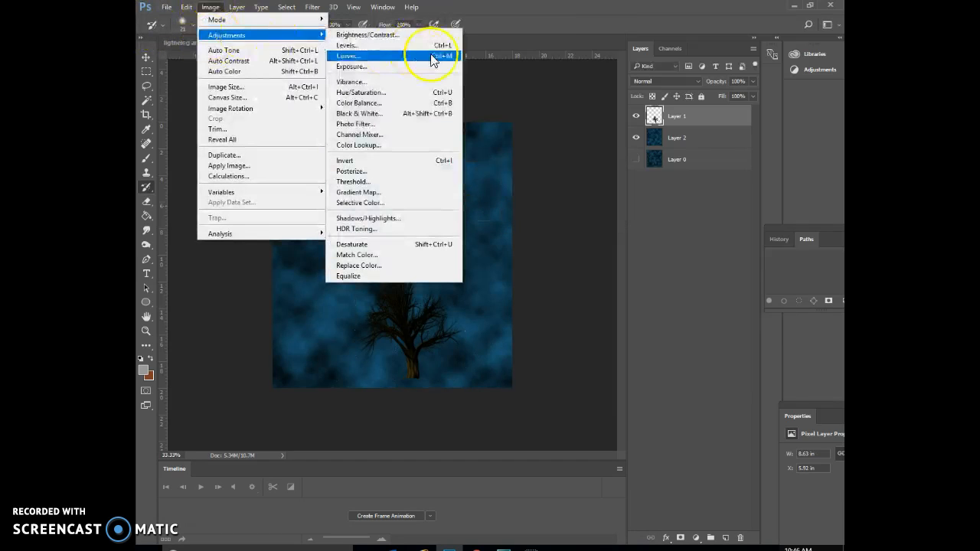
left_click(421, 92)
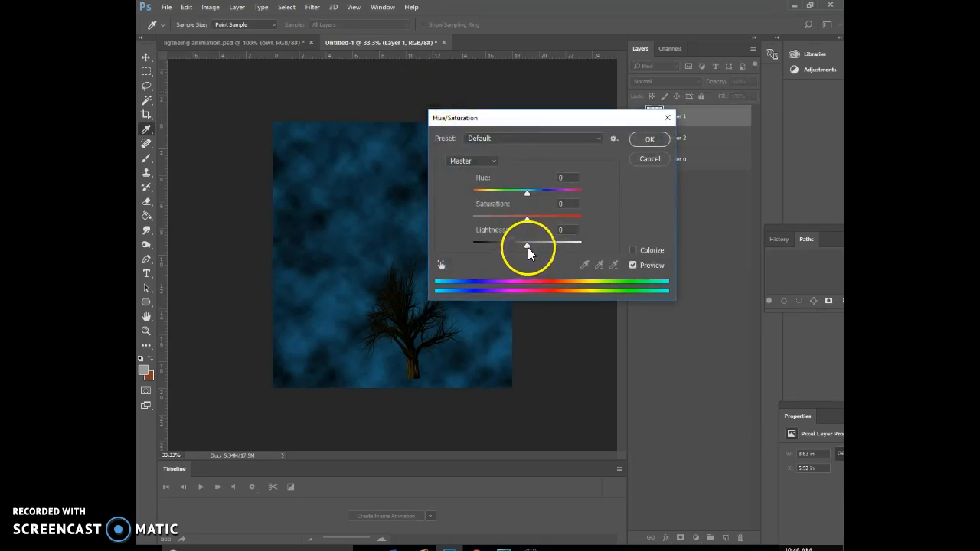
left_click_drag(527, 245, 532, 245)
left_click_drag(529, 192, 479, 196)
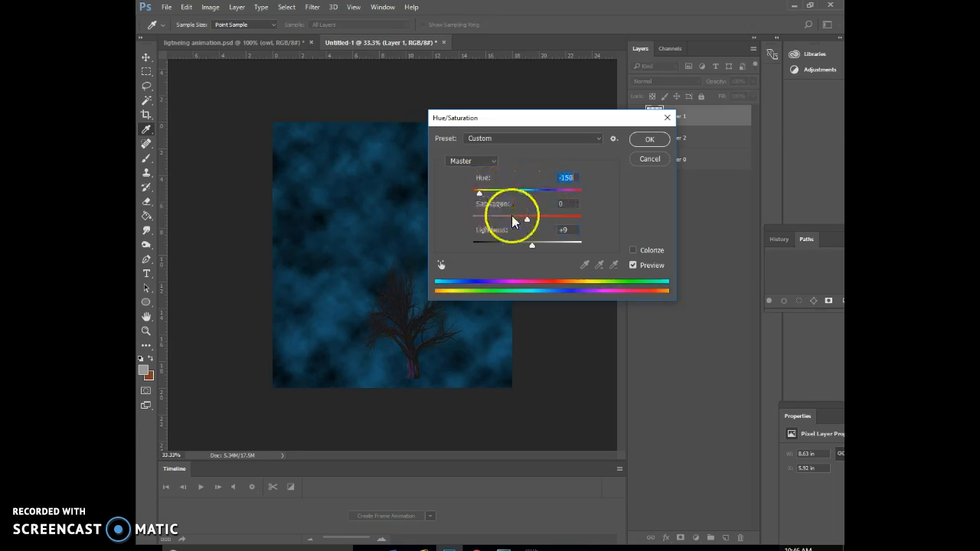
left_click_drag(551, 220, 529, 245)
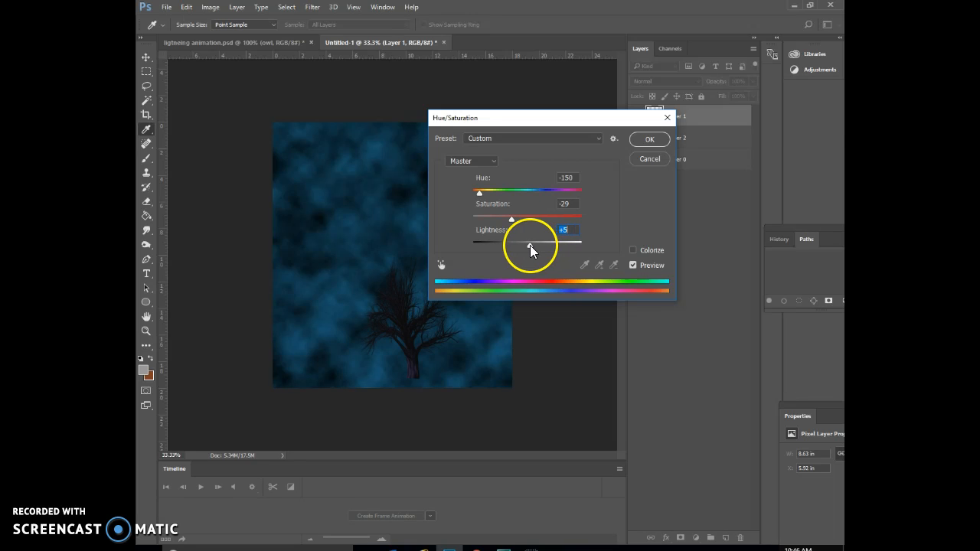
left_click(650, 140)
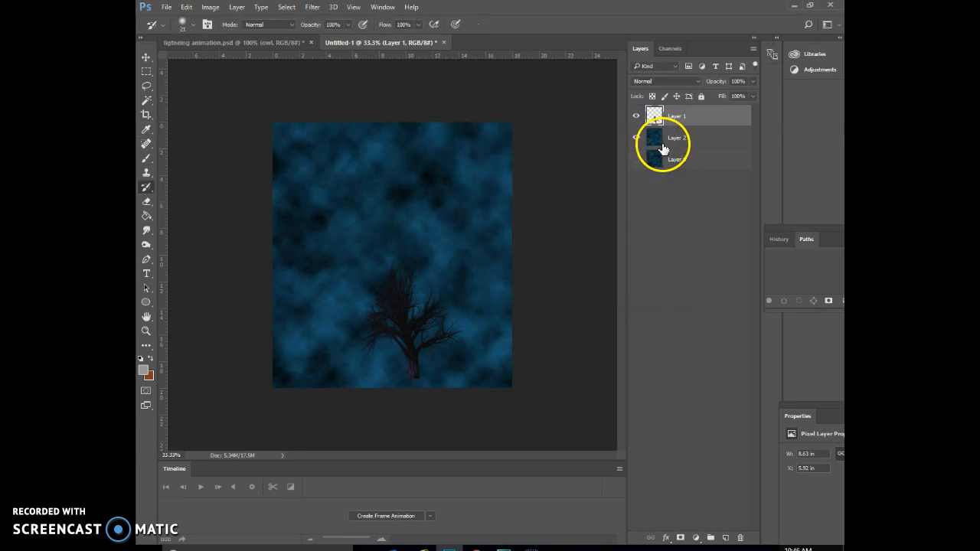
Step: Duplicate the tree's Layer 1 into the ligtneing animation.psd document
right_click(710, 118)
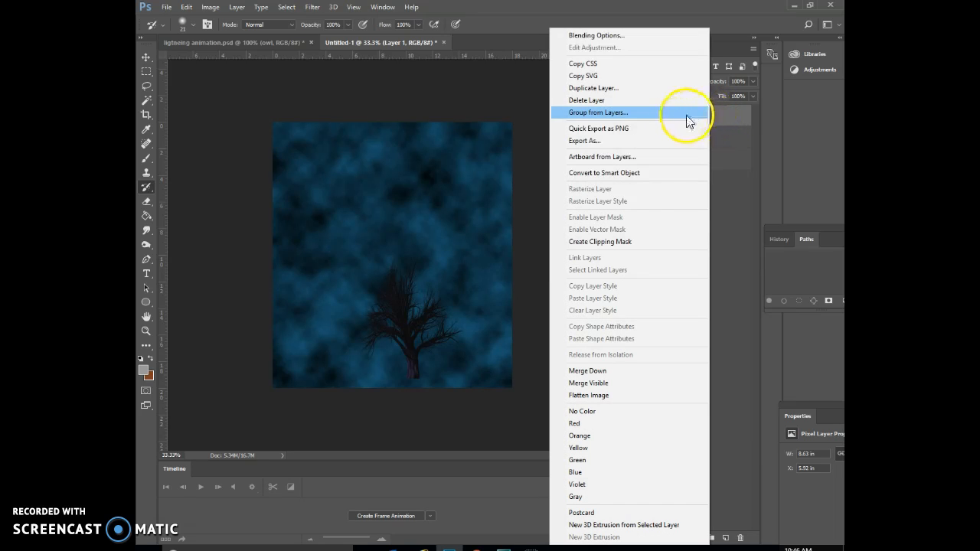
left_click(605, 88)
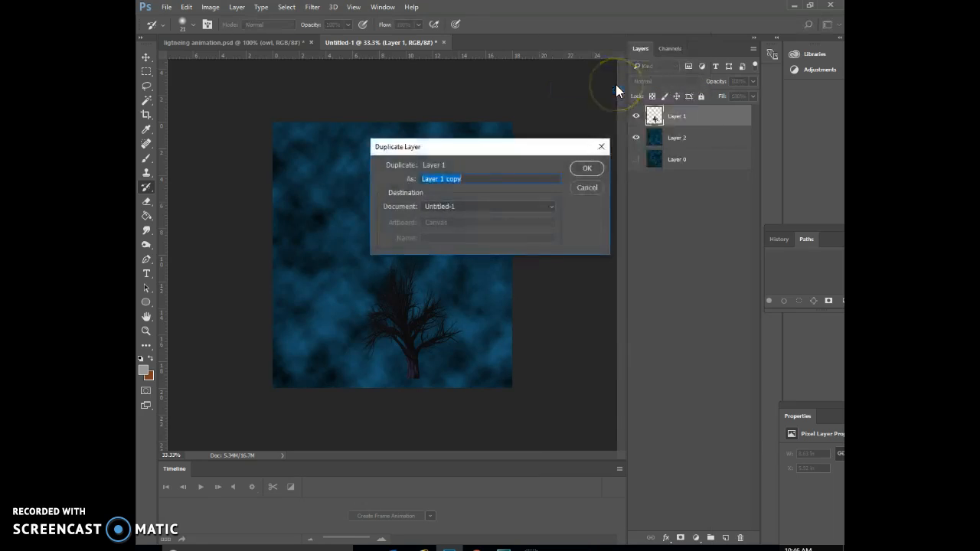
left_click(518, 203)
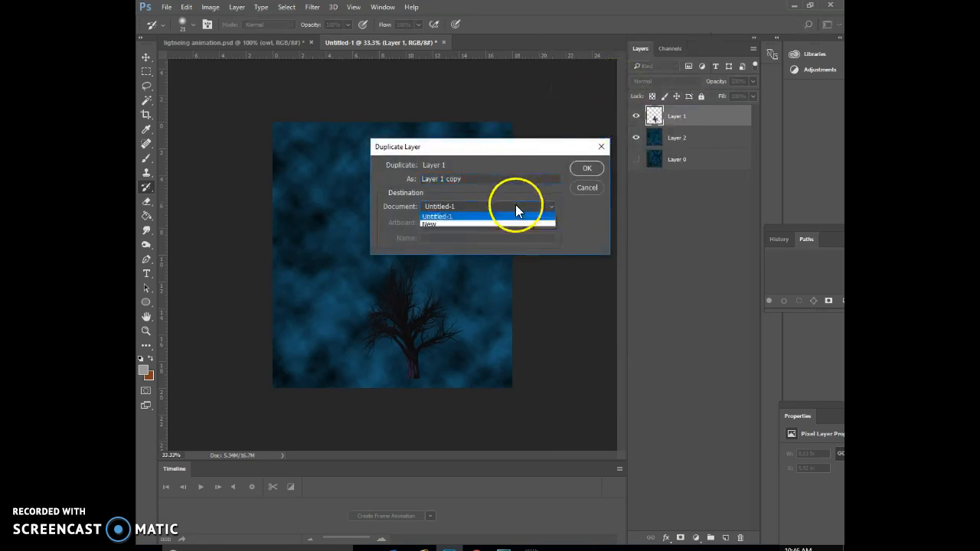
left_click(507, 217)
left_click(586, 168)
Step: Switch to the lightning animation document and toggle Layer 7's visibility on frame 15 to check the duplicated tree
left_click(229, 43)
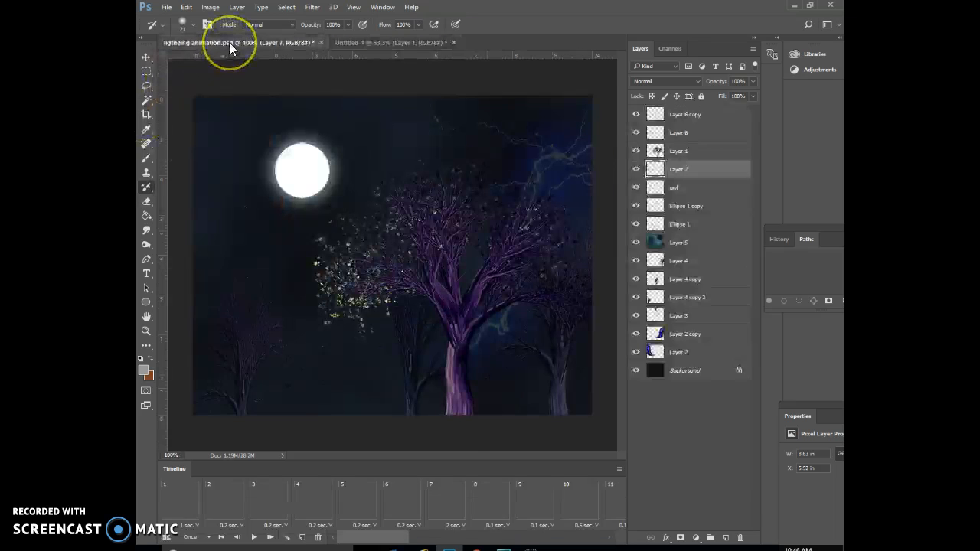
left_click(450, 412)
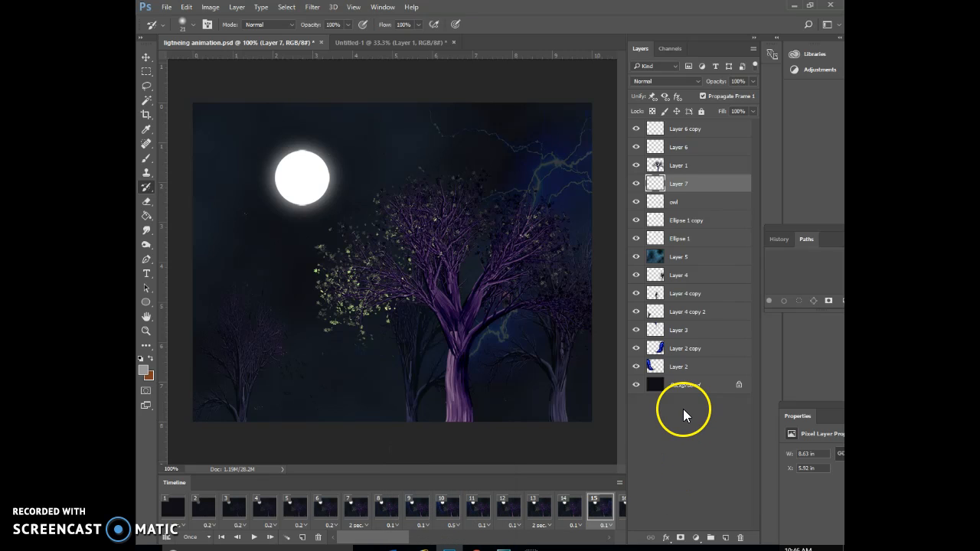
left_click(636, 184)
left_click(636, 183)
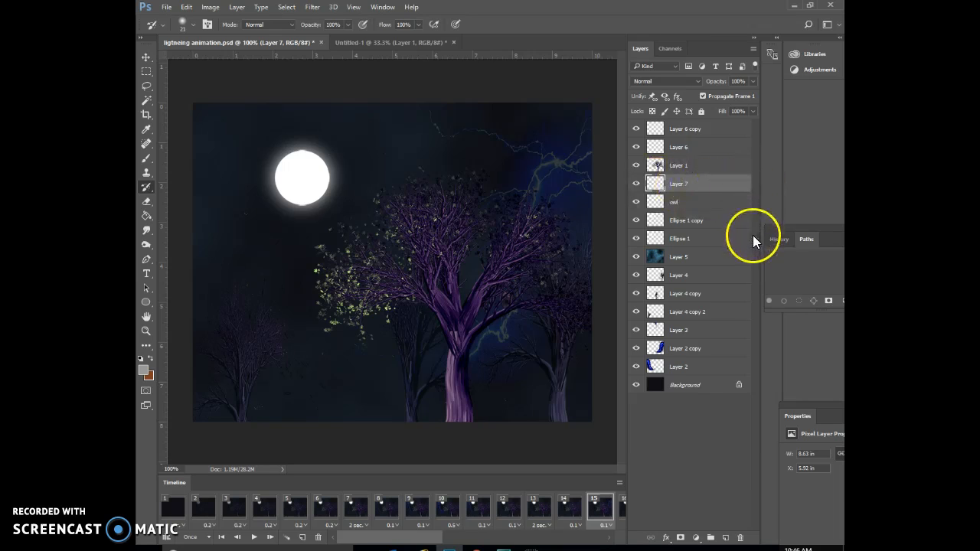
Step: Check the tree in Untitled-1, return to the lightning animation document and toggle Layer 1's visibility there
left_click(433, 43)
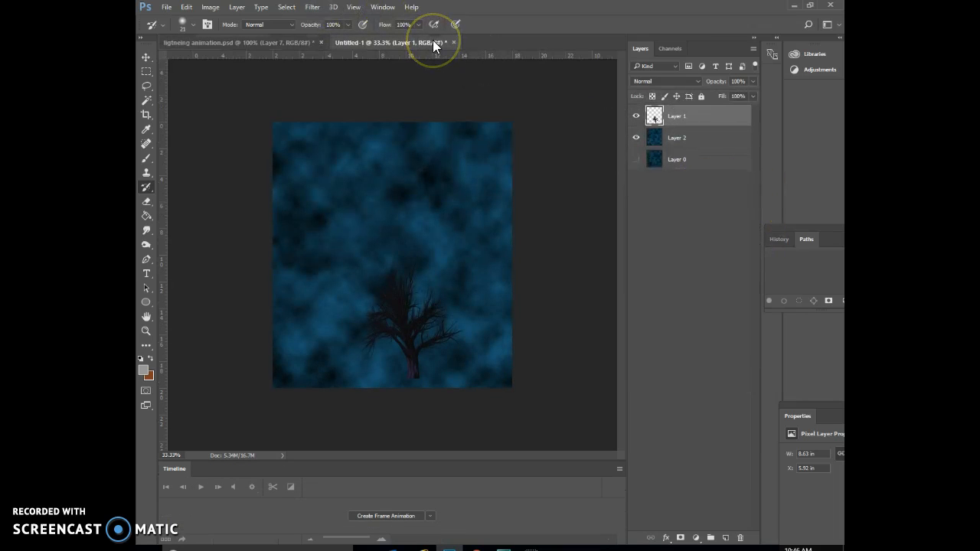
left_click(273, 43)
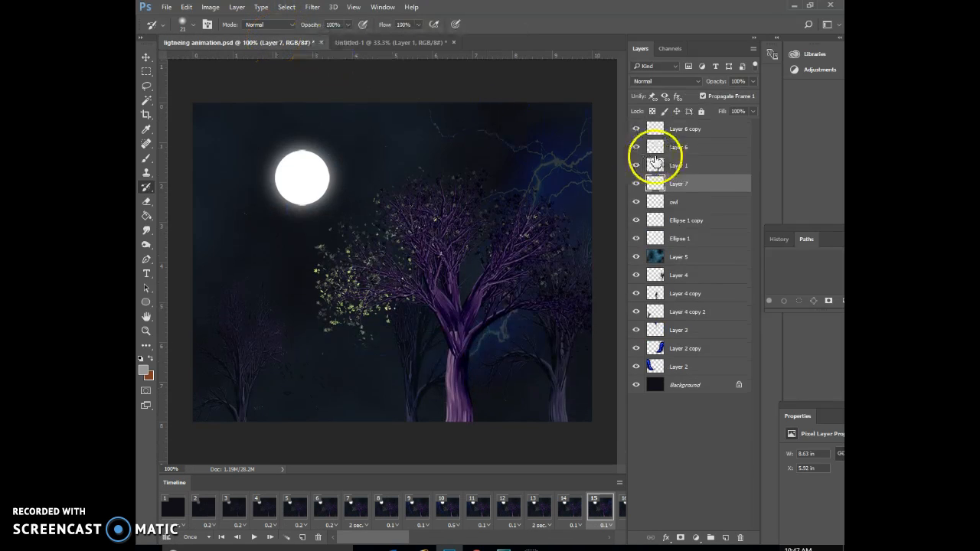
left_click(671, 165)
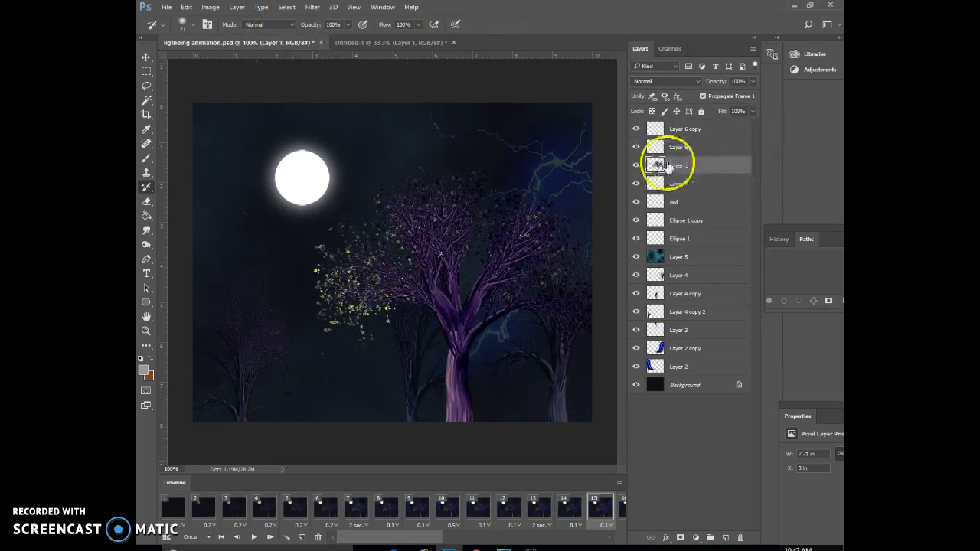
left_click(635, 167)
left_click(636, 167)
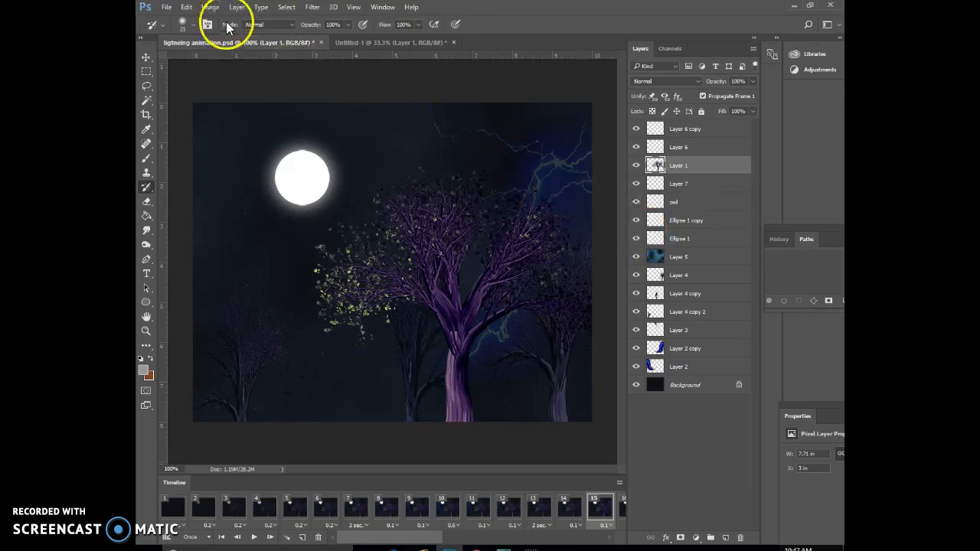
Step: Step back through the lightning animation document's history to remove the duplicated tree layer
left_click(191, 8)
left_click(193, 10)
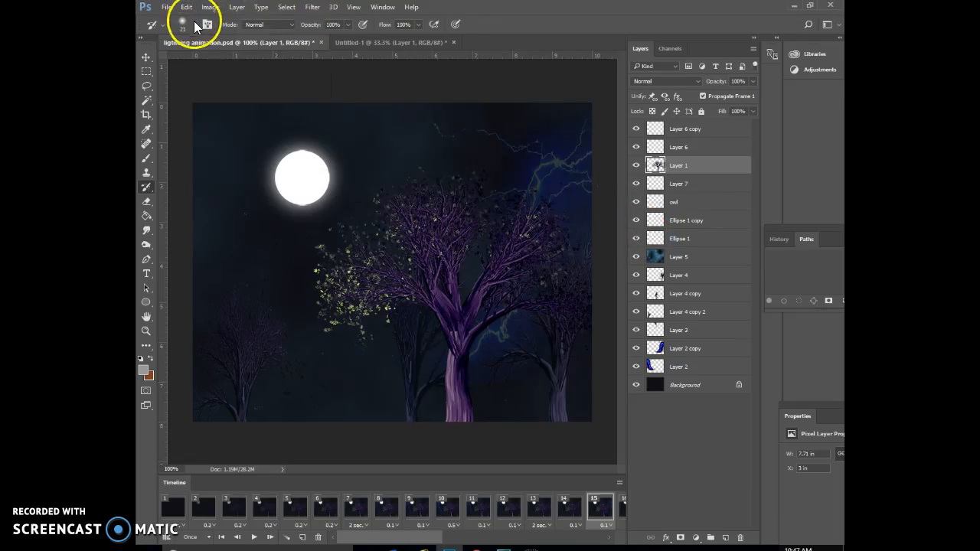
left_click(188, 7)
left_click(185, 40)
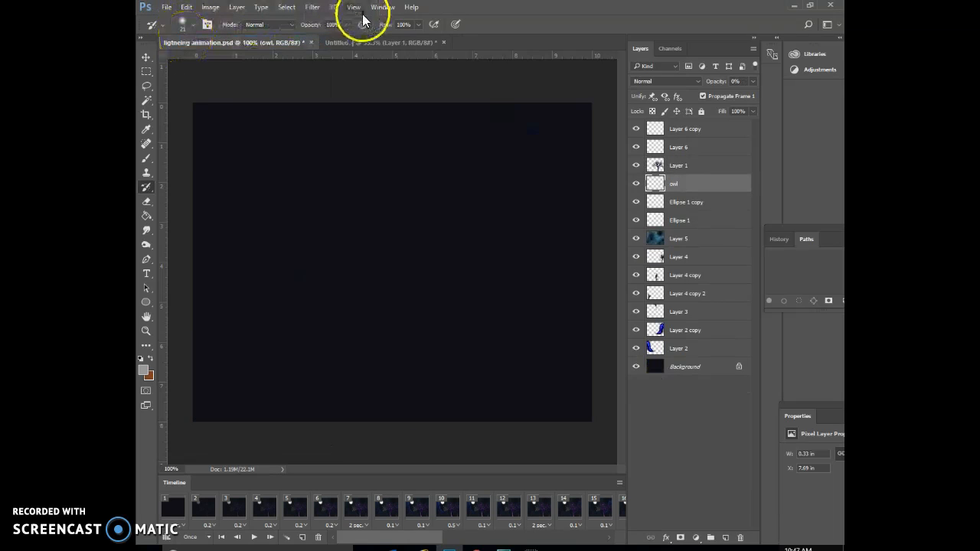
Step: Duplicate Layer 1 with the tree from Untitled-1 into ligtneing animation.psd again and switch to that document
left_click(367, 43)
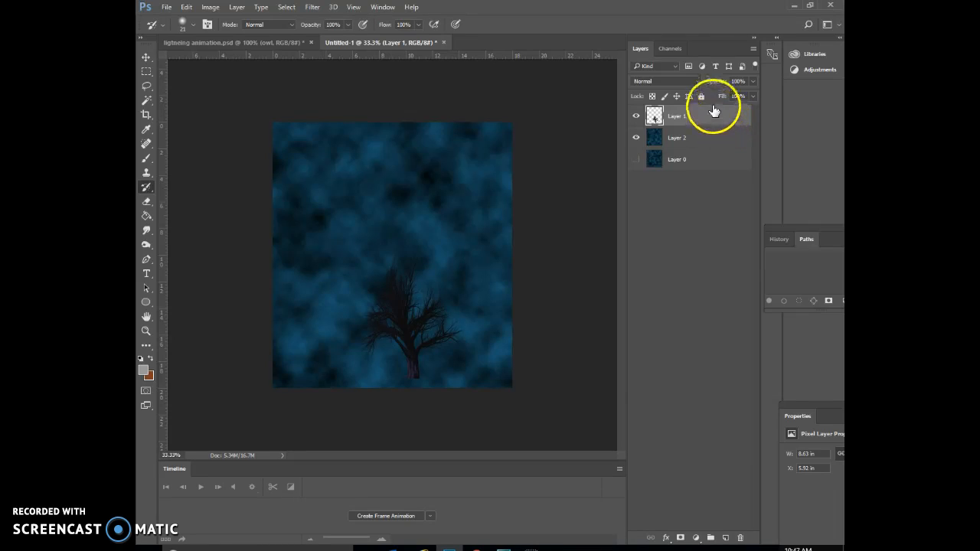
right_click(713, 112)
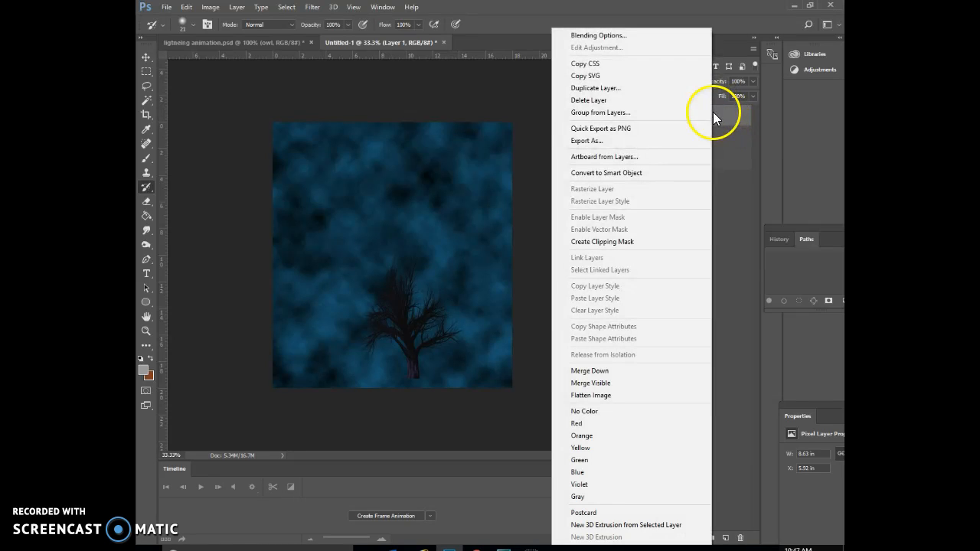
left_click(609, 89)
left_click(551, 207)
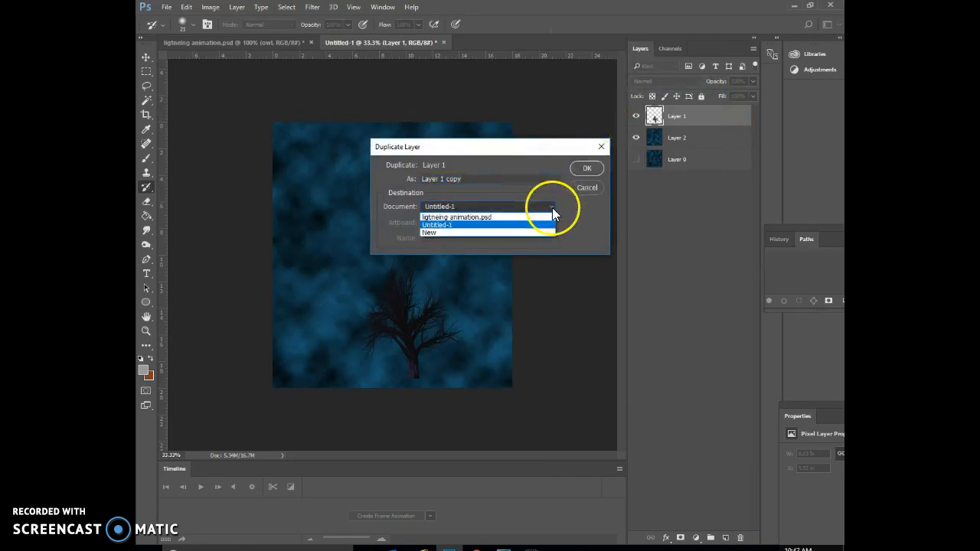
left_click(541, 214)
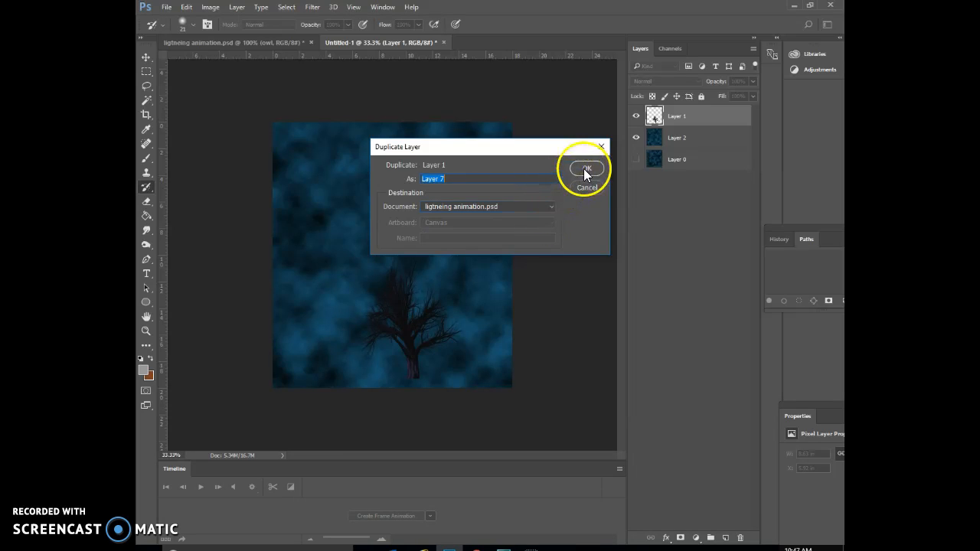
left_click(586, 169)
left_click(264, 43)
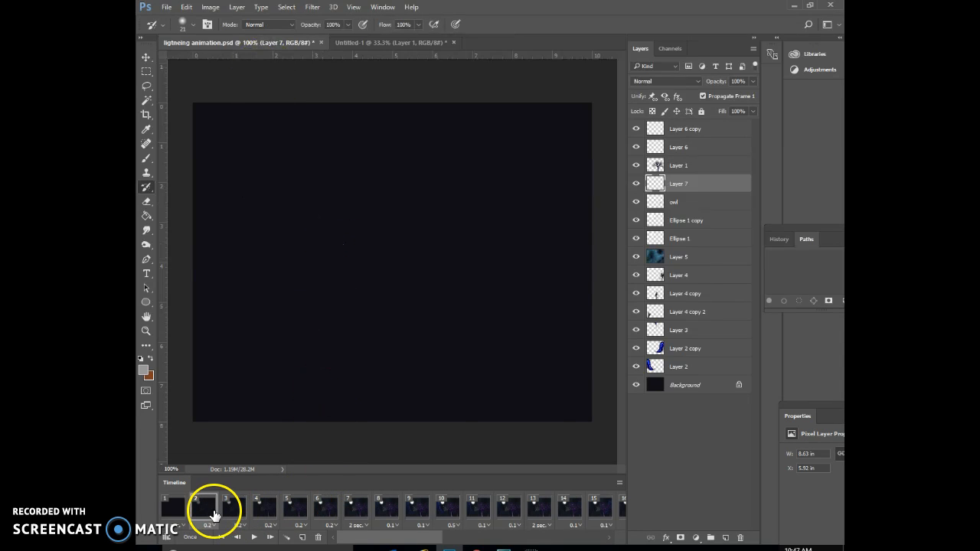
Step: Step through frames 2 to 8 of the lightning animation and toggle Layer 7's visibility on frame 8
left_click(211, 507)
left_click(234, 513)
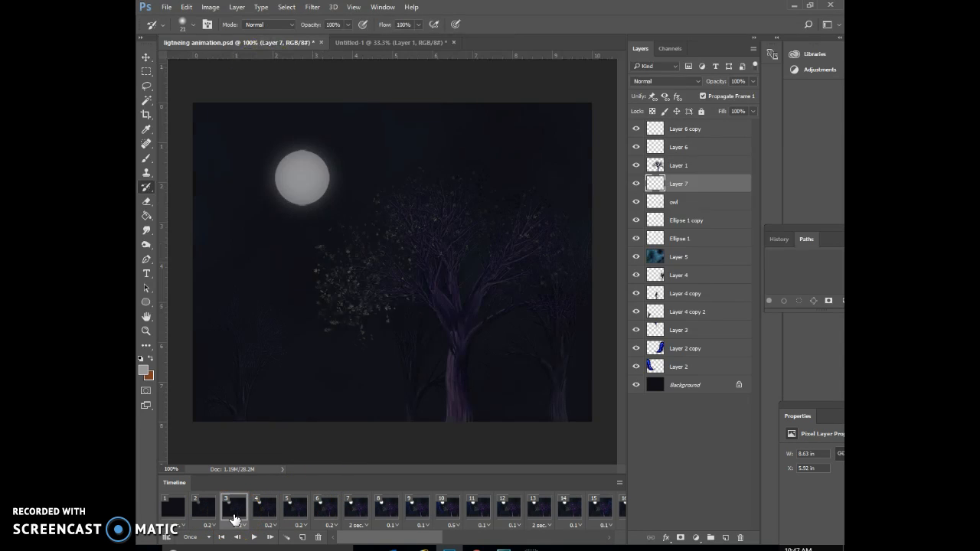
left_click(264, 508)
left_click(294, 511)
left_click(321, 508)
left_click(352, 513)
left_click(387, 509)
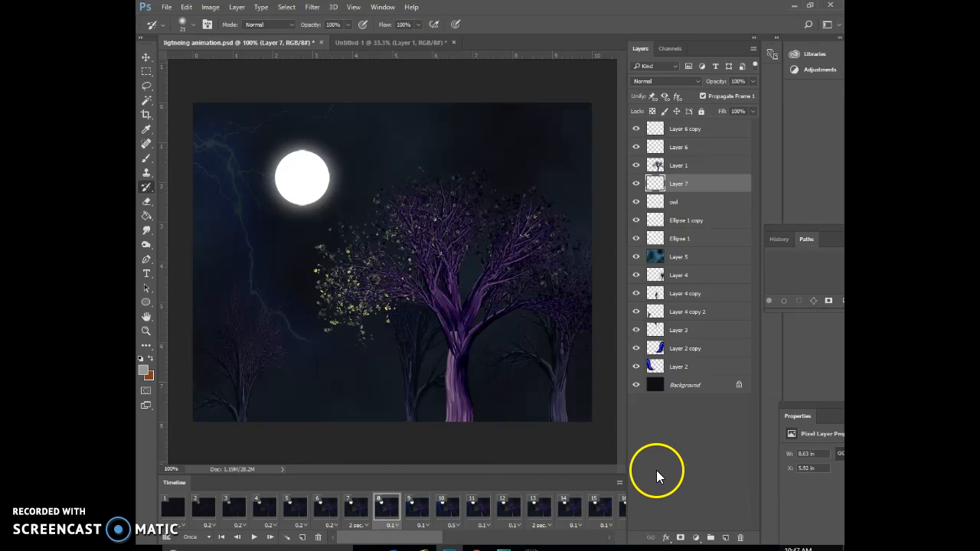
left_click(634, 184)
left_click(634, 183)
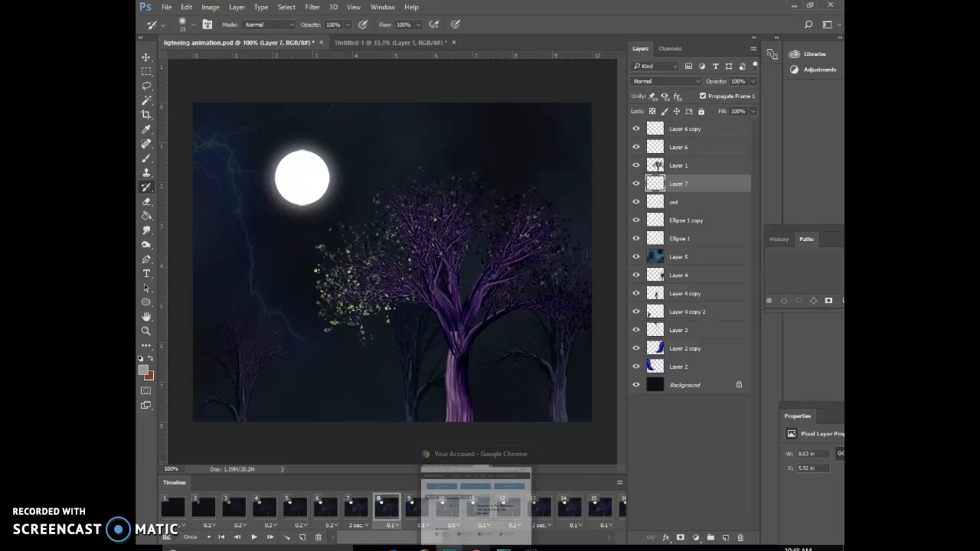
Step: Switch to Chrome, look over the Road Sounds page on soundbible.com and return to its search results
left_click(476, 547)
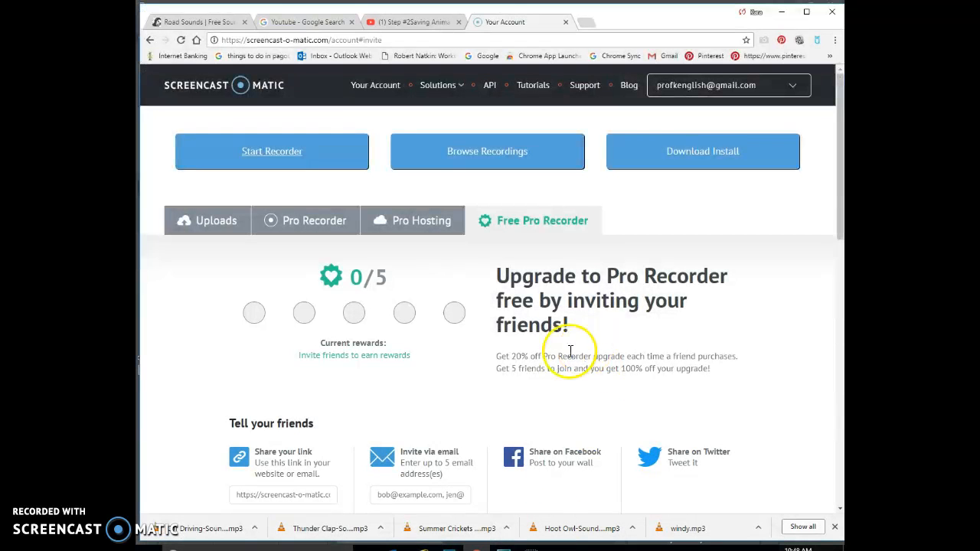
left_click(221, 25)
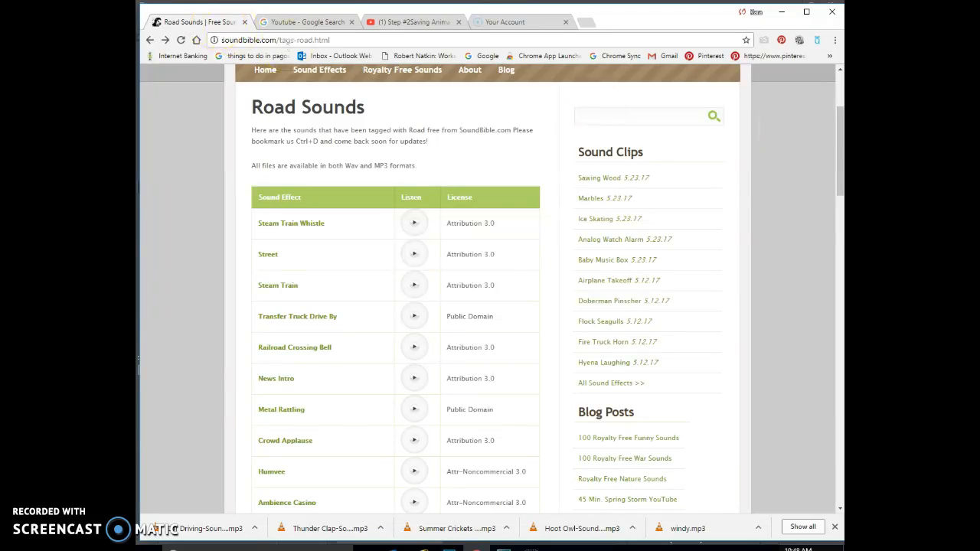
left_click_drag(837, 147, 838, 110)
left_click(149, 43)
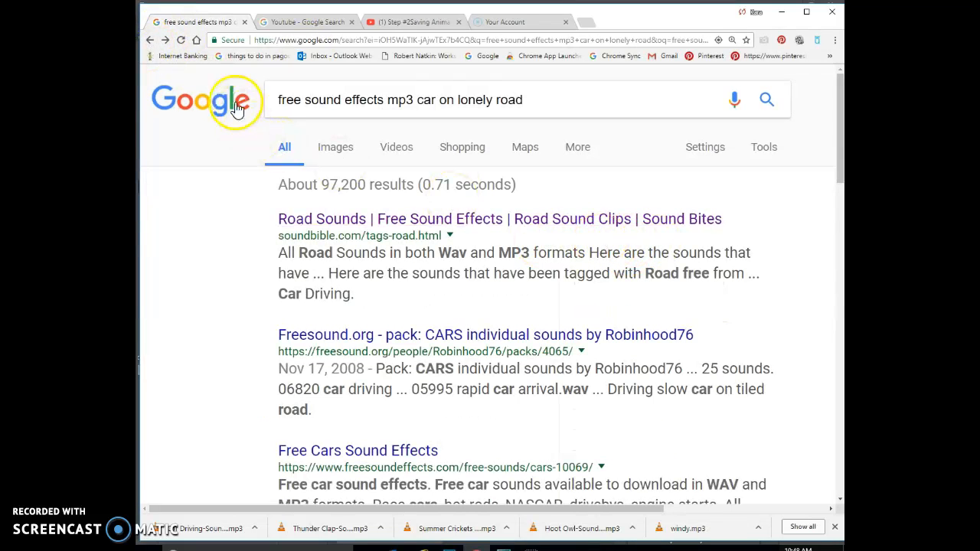
Step: Go back to the "free sound effects mp3 weather" results and view the Free Weather Sound Effects page from Partners In Rhyme
left_click(147, 41)
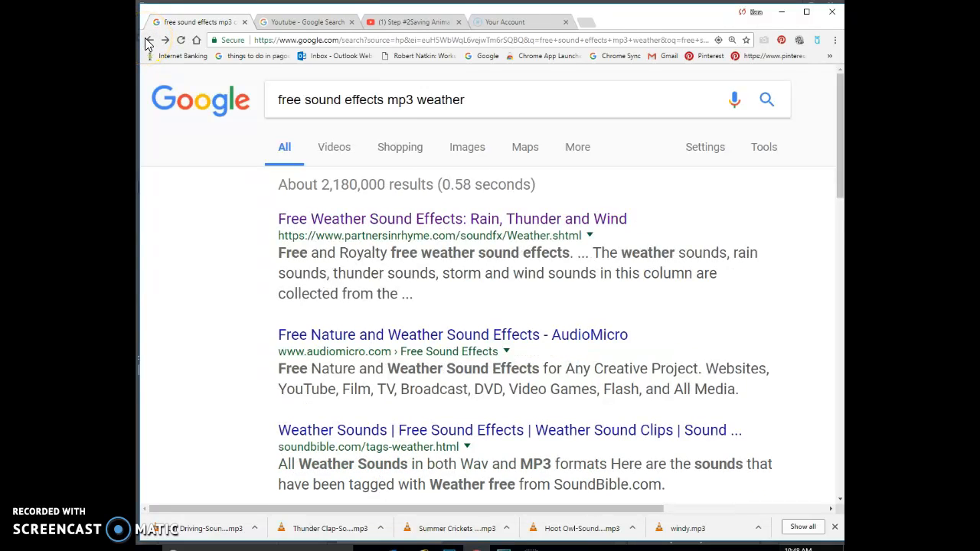
left_click(566, 222)
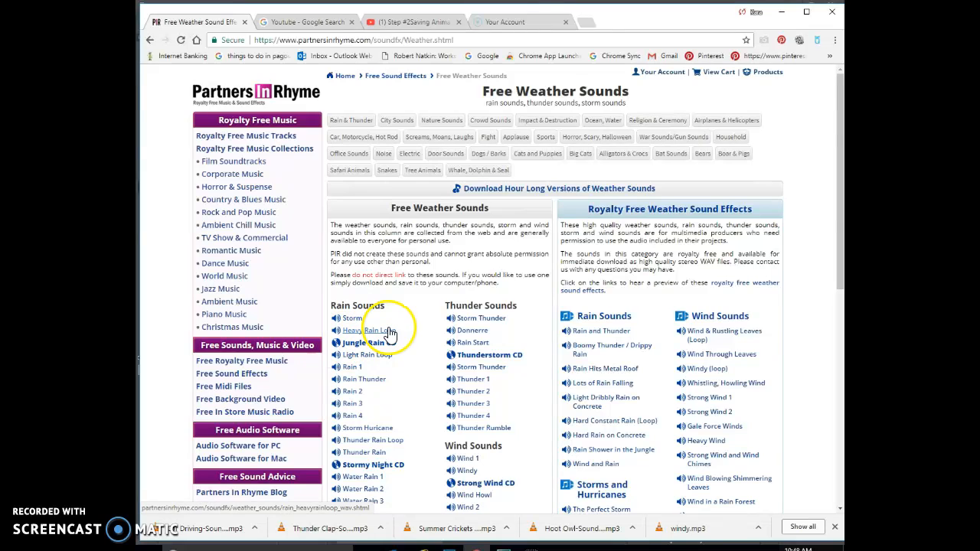
left_click(149, 42)
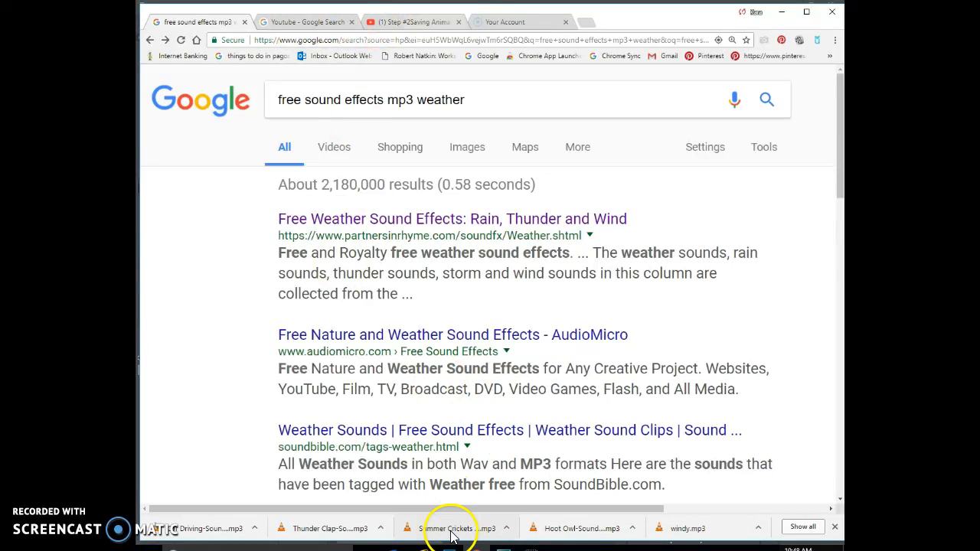
Step: Return to Photoshop and play the lightning animation from frame 1
left_click(781, 13)
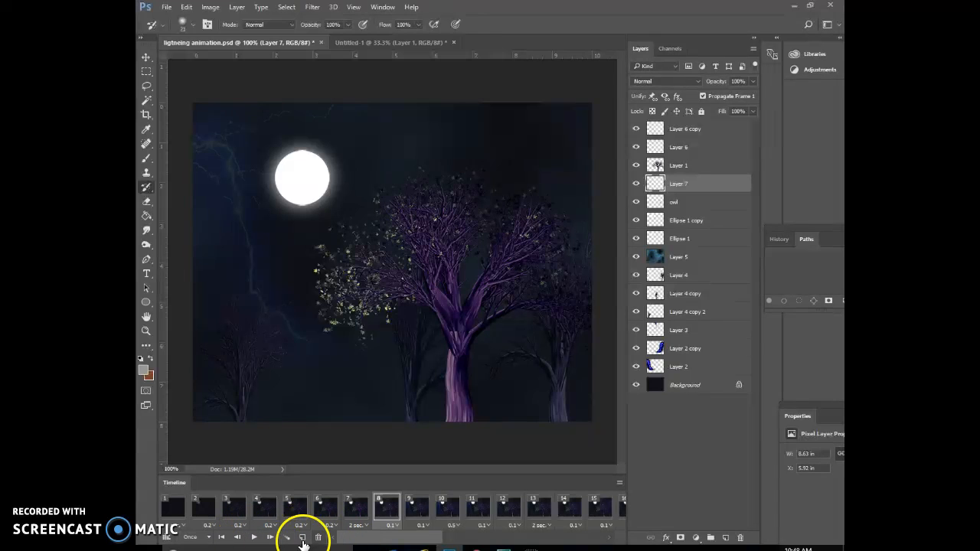
left_click(167, 507)
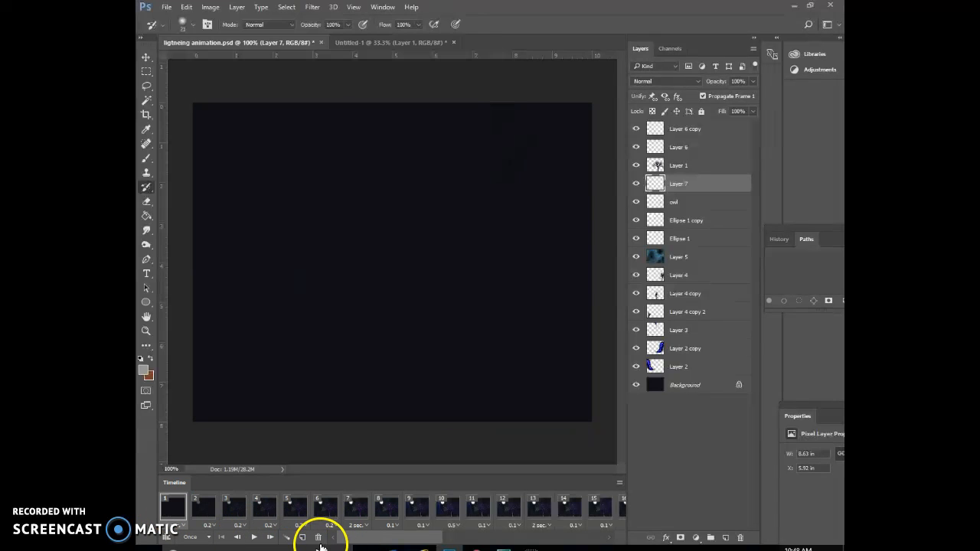
left_click(252, 538)
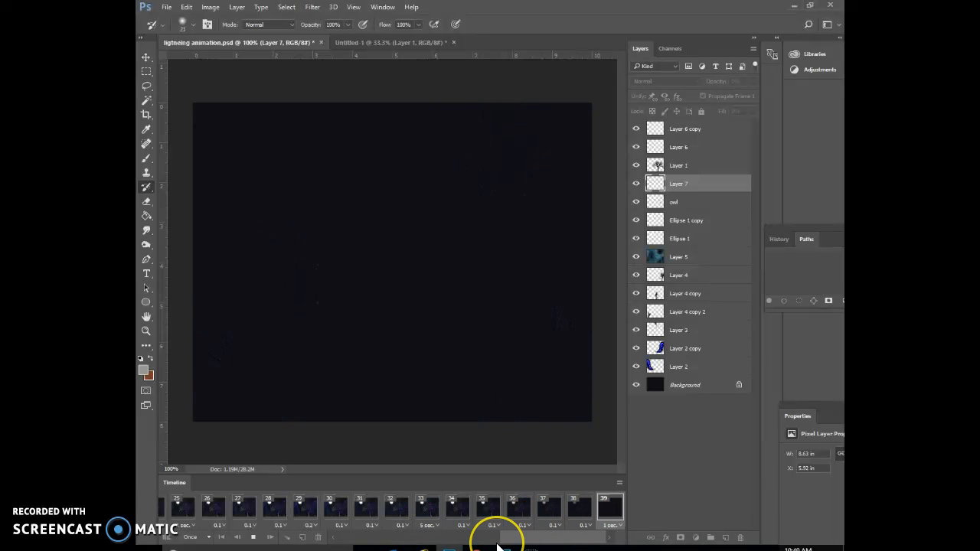
Step: Convert the frame animation to a video timeline and open the Render Video export settings
left_click(165, 537)
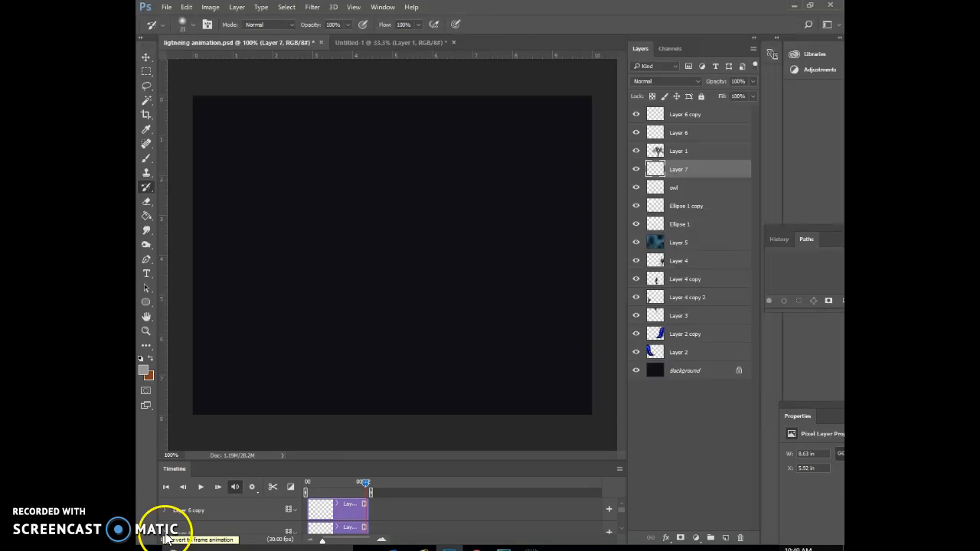
left_click(166, 7)
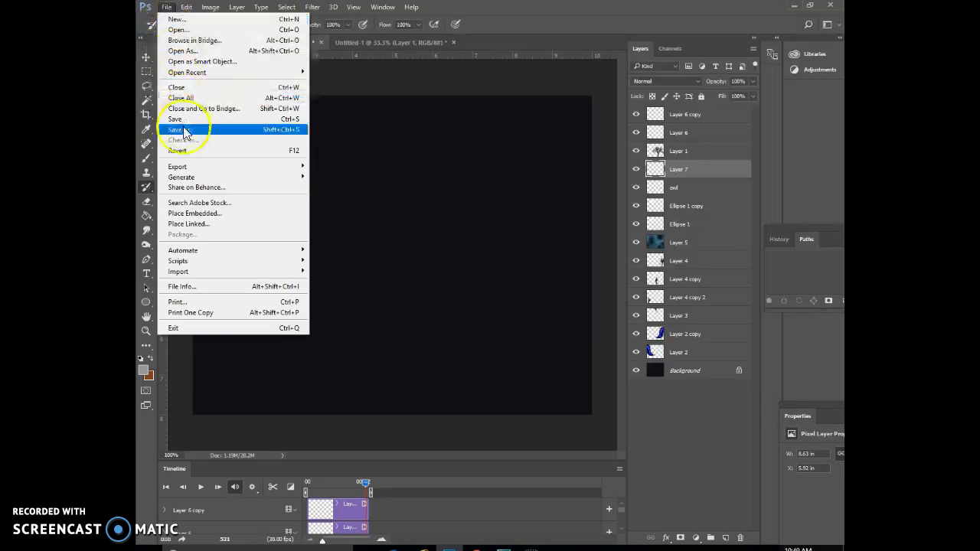
mouse_move(192, 166)
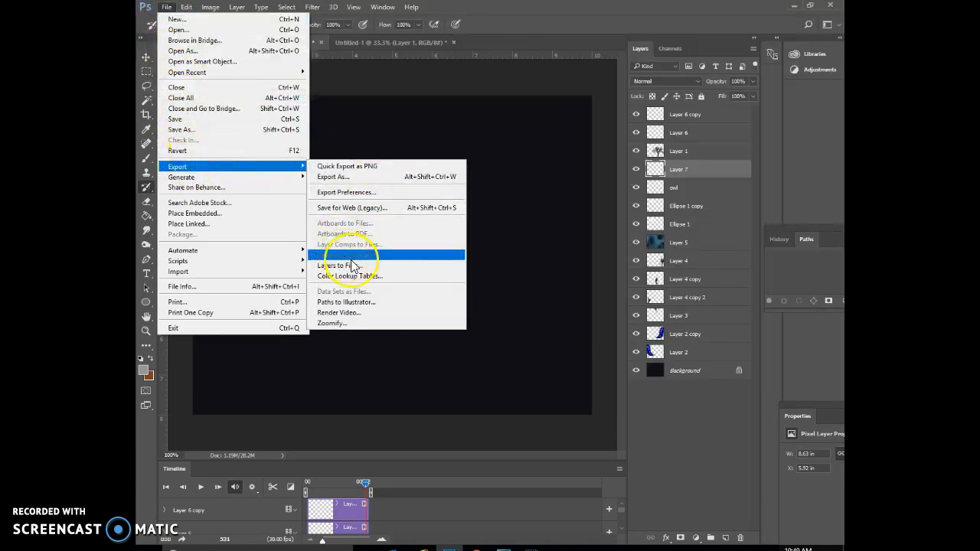
left_click(352, 313)
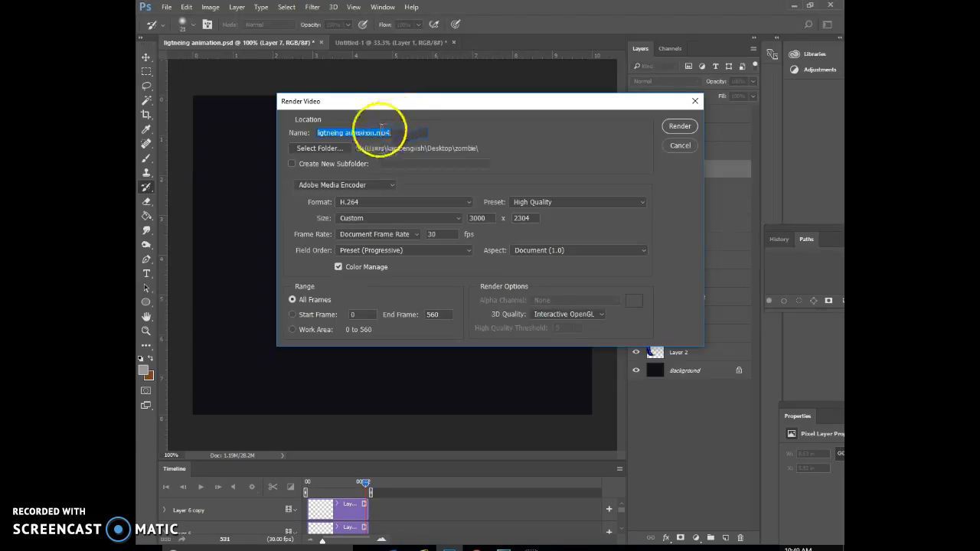
Step: Name the video "lighting animation.mp4" and render it
left_click(334, 132)
key("BackSpace")
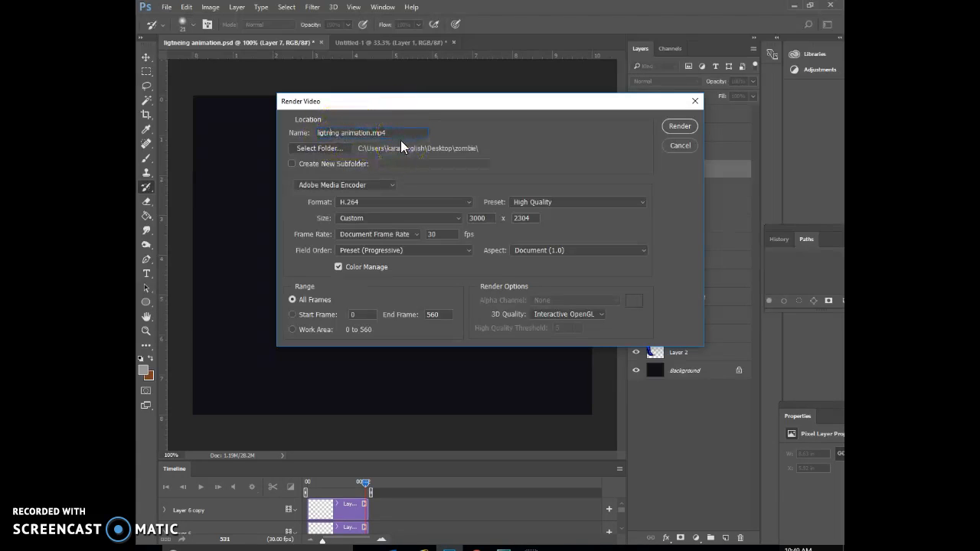
left_click(328, 132)
key("BackSpace")
left_click_drag(328, 132, 323, 133)
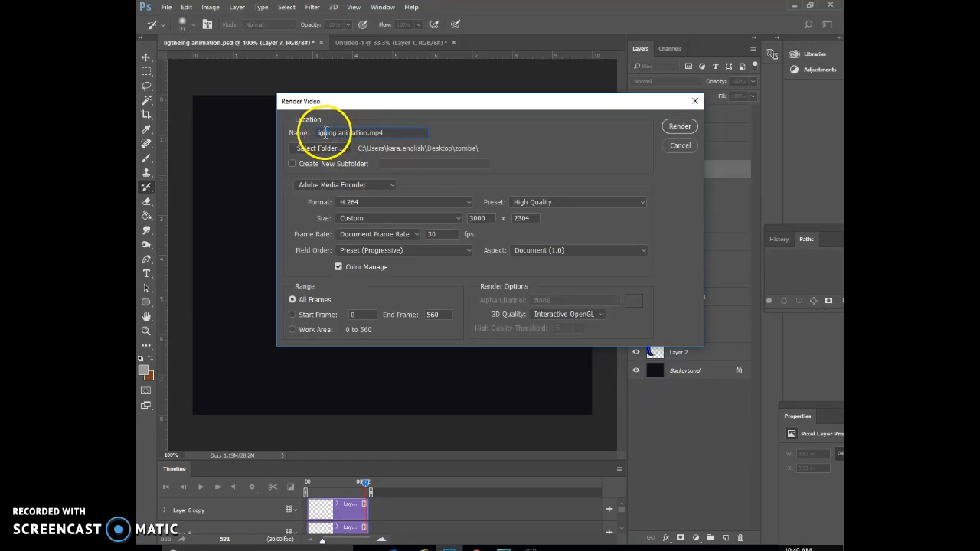
type("ht")
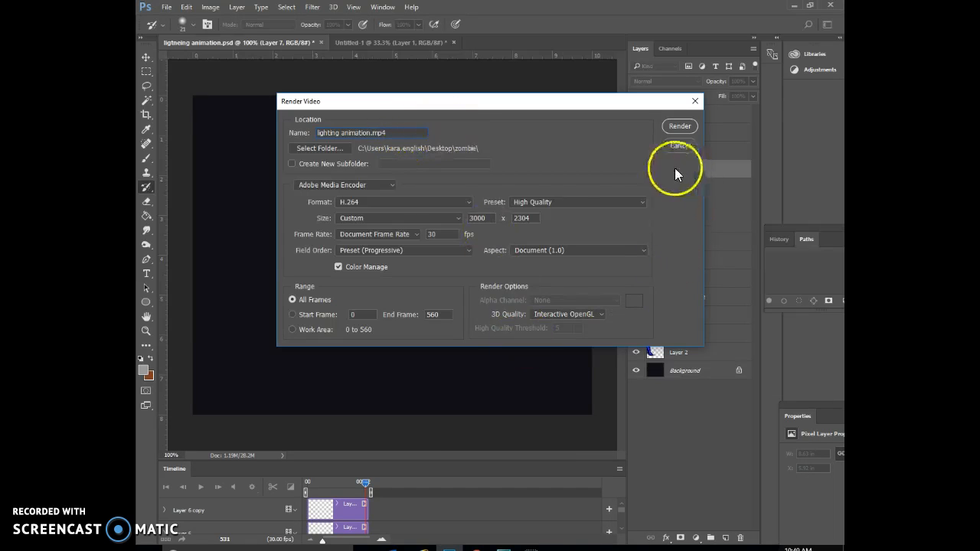
left_click(678, 125)
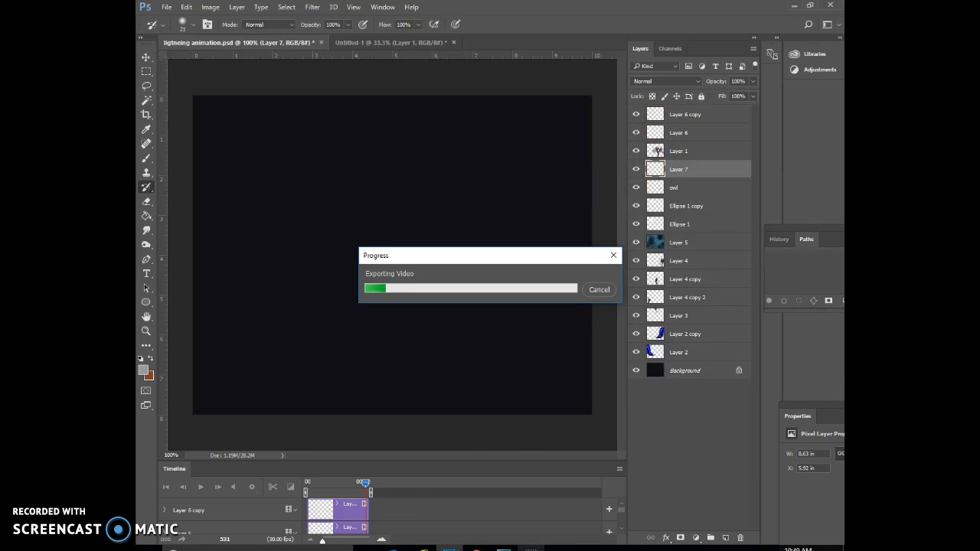
Step: Switch to VSDC Video Editor to view its start screen, and return to Photoshop during the video export
left_click(503, 548)
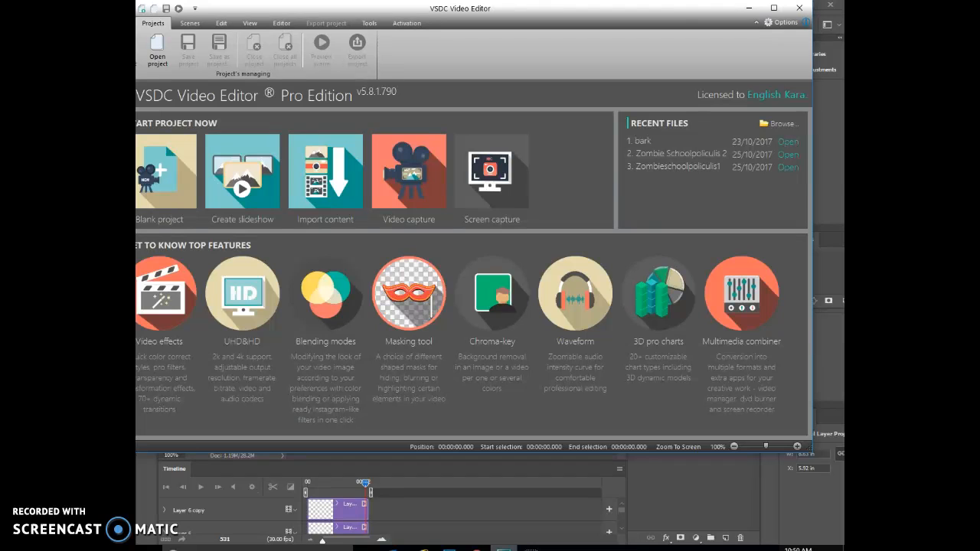
left_click(749, 11)
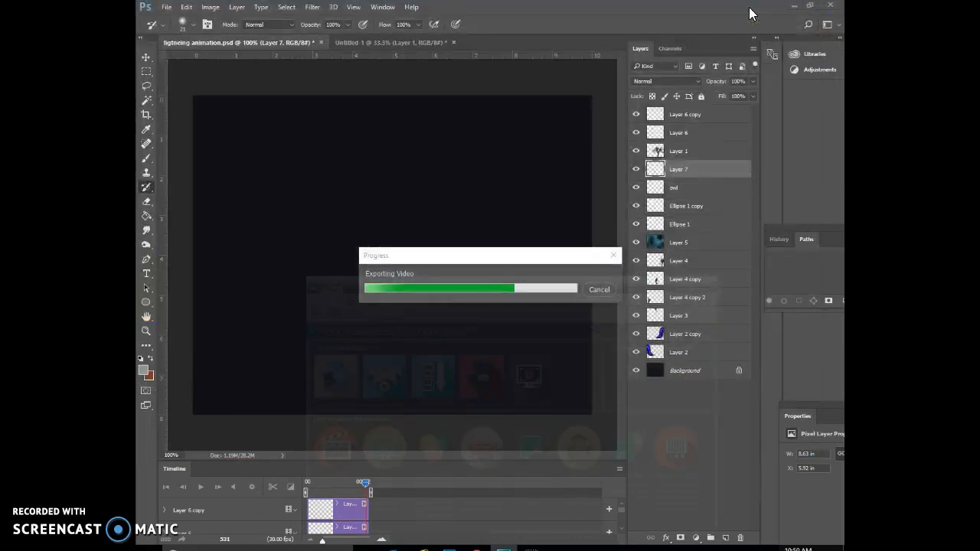